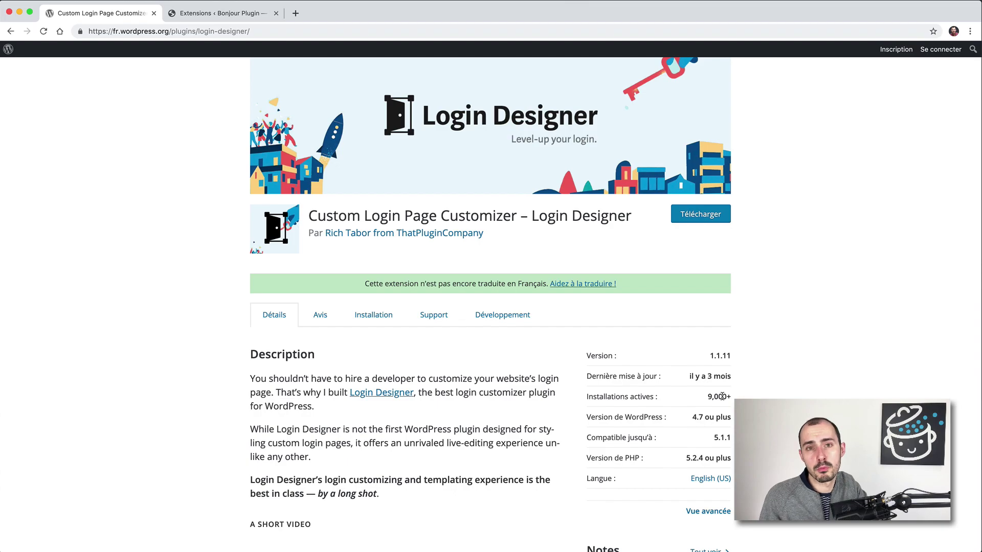
Step: Review the Login Designer plugin page's details, user ratings and support section
scroll(722, 396, down, 5)
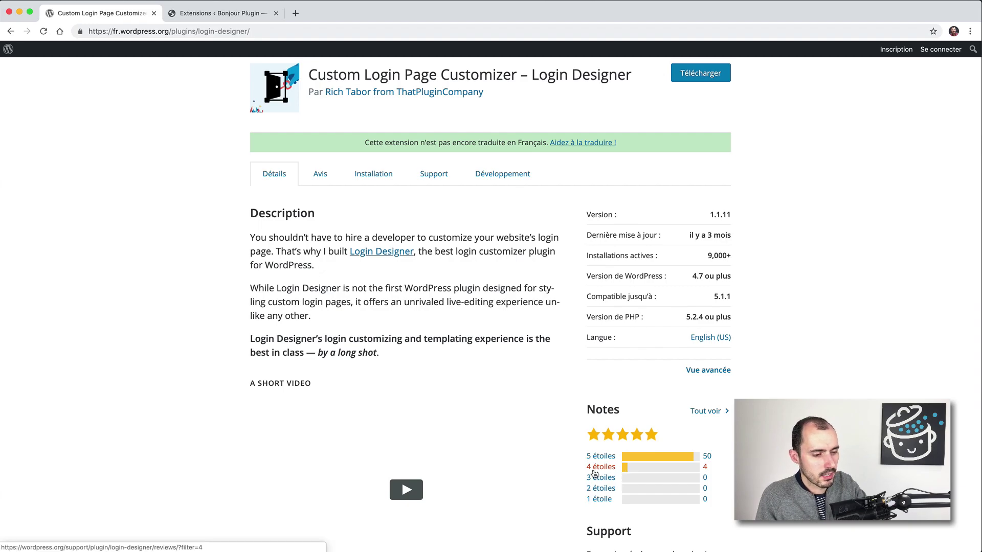
scroll(660, 466, down, 5)
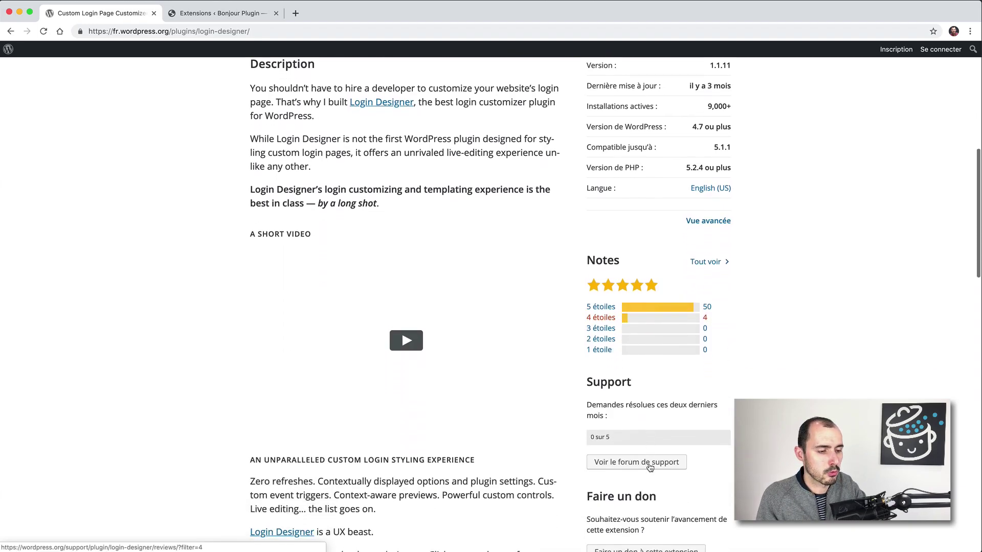
scroll(648, 463, up, 10)
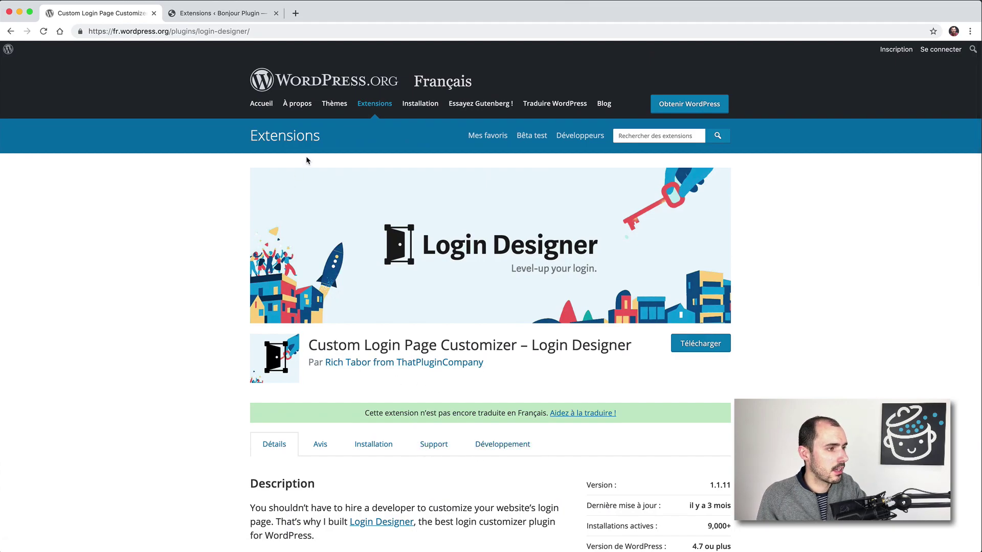
Step: Open the Login Designer customizer from the Bonjour Plugin site's admin and dismiss the autosave notice
click(236, 17)
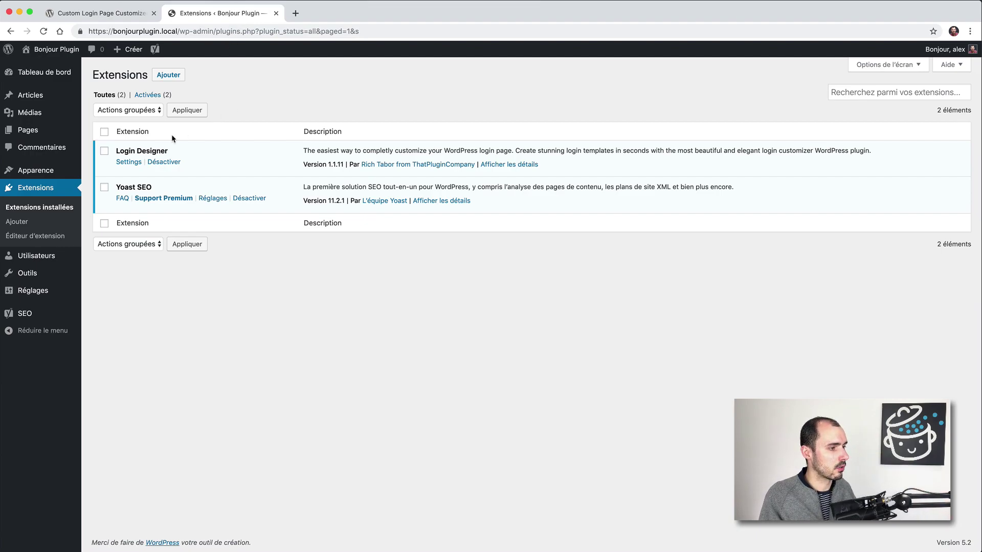
mouse_move(69, 174)
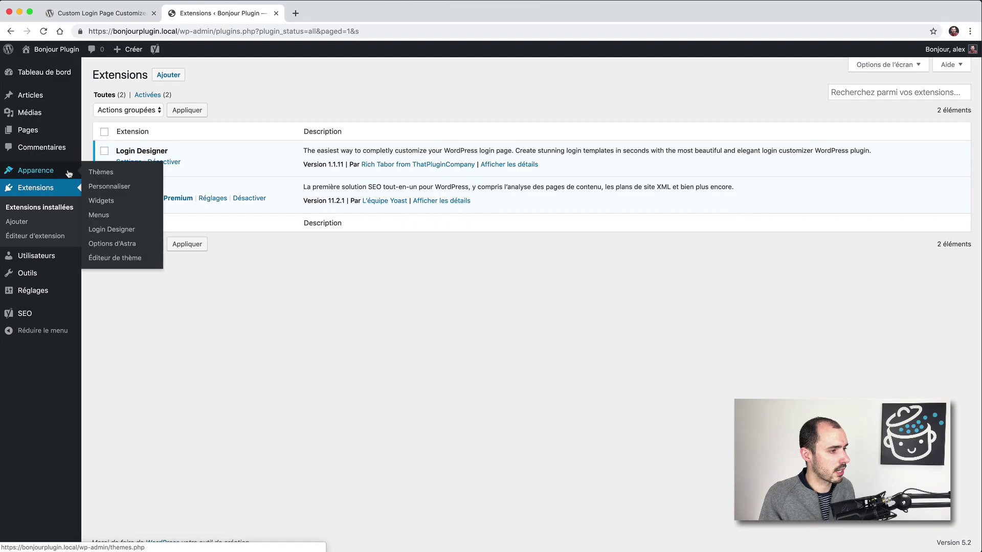
click(111, 229)
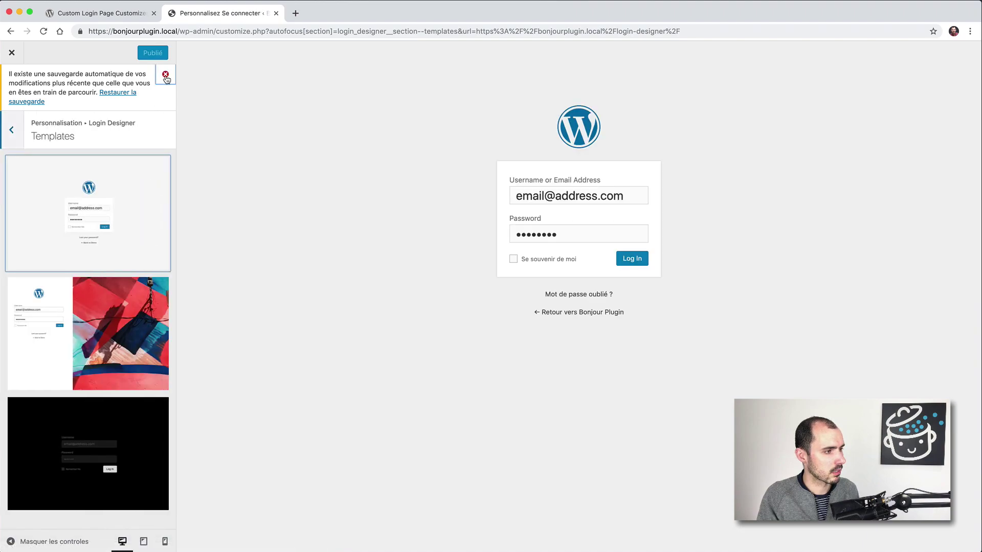
click(165, 74)
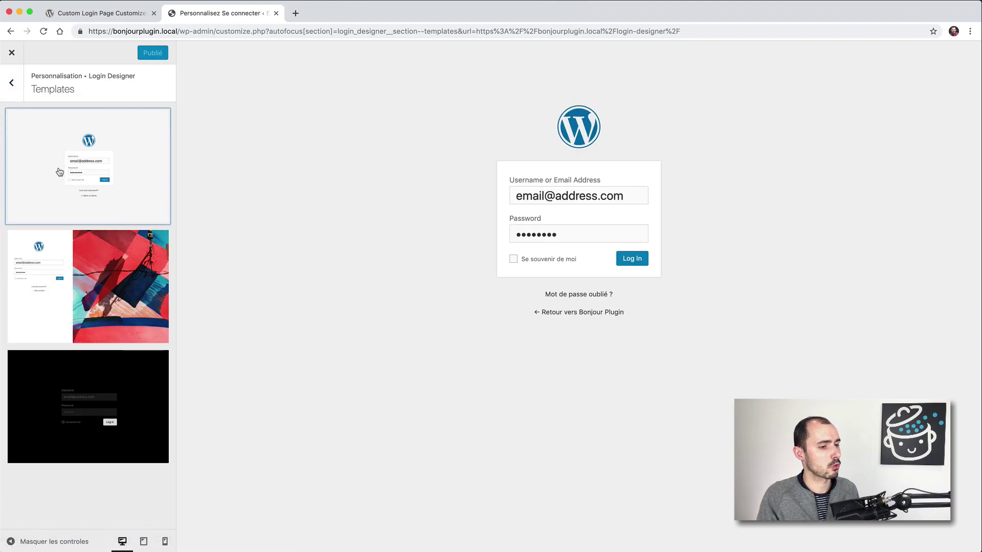
Step: Preview the split-screen and black login templates, and apply the split-screen one with the image beside the form
click(85, 307)
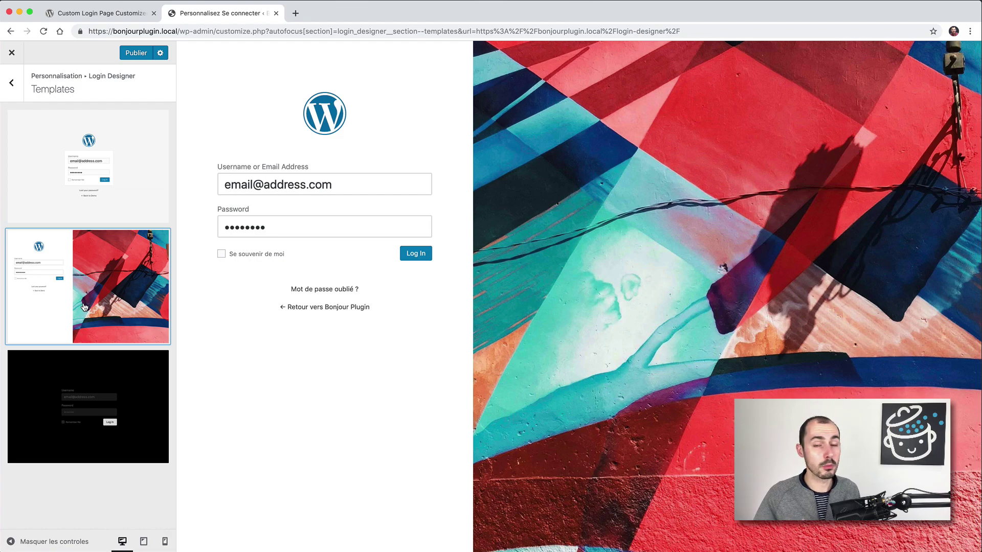
click(65, 377)
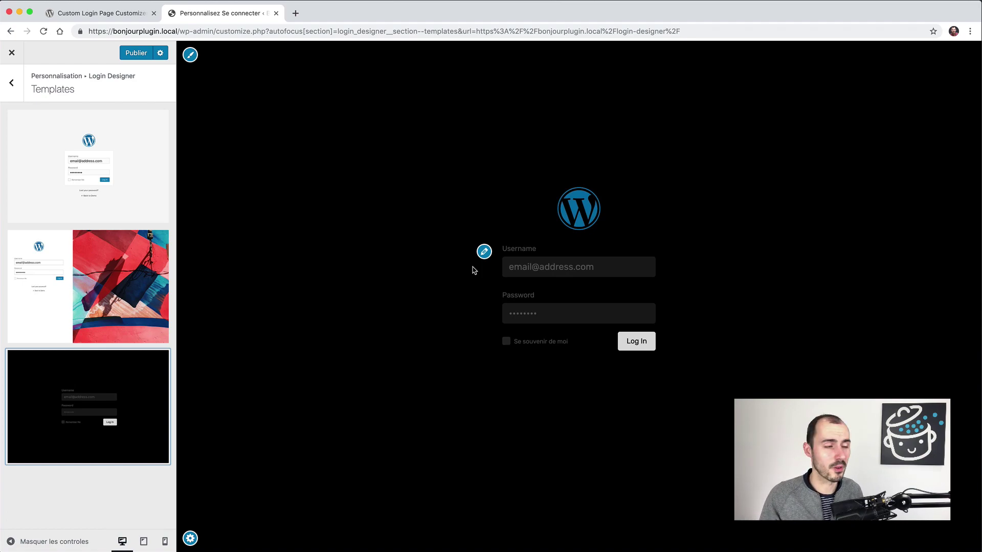
click(83, 291)
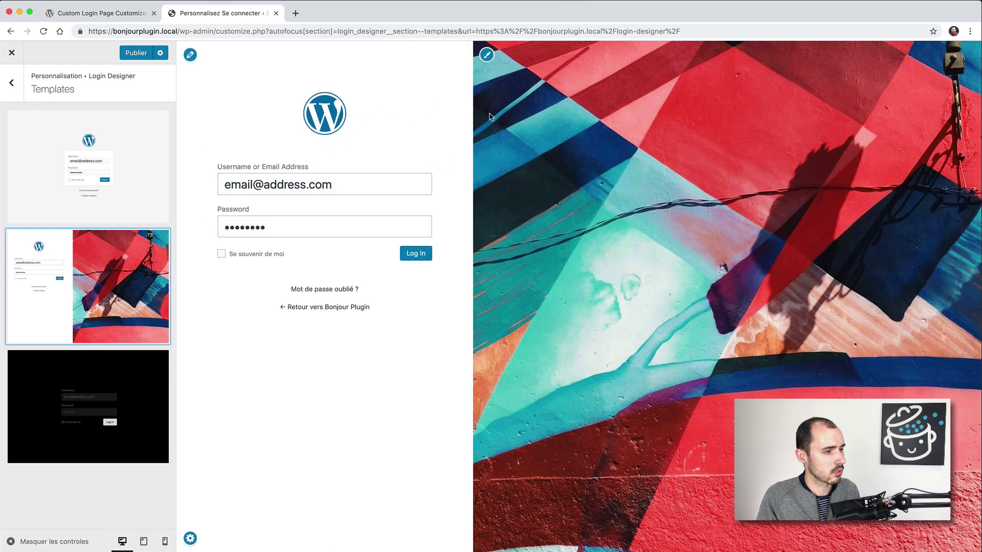
Step: Open the login page's background styles and try several gallery images, ending with the red canyon photo
click(488, 57)
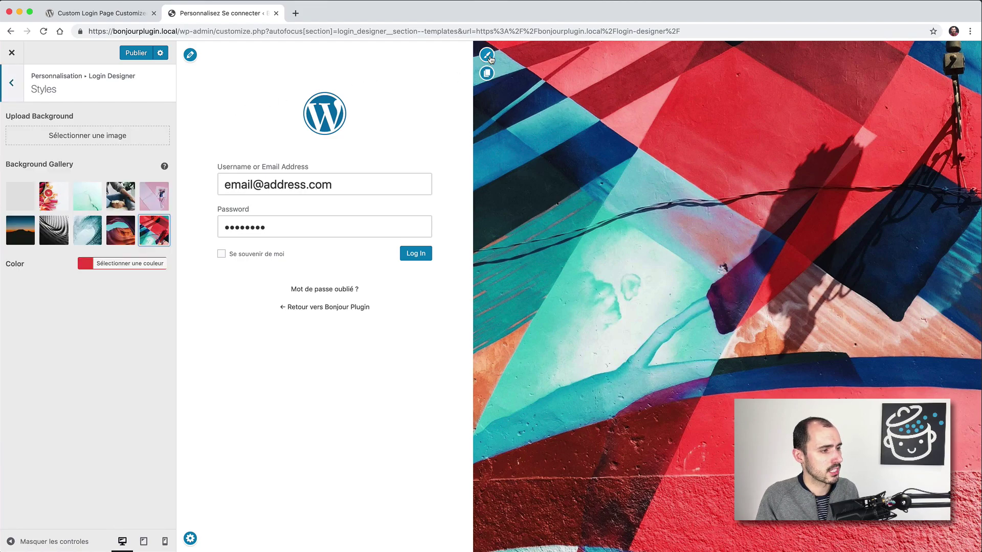
click(21, 243)
click(55, 239)
click(88, 238)
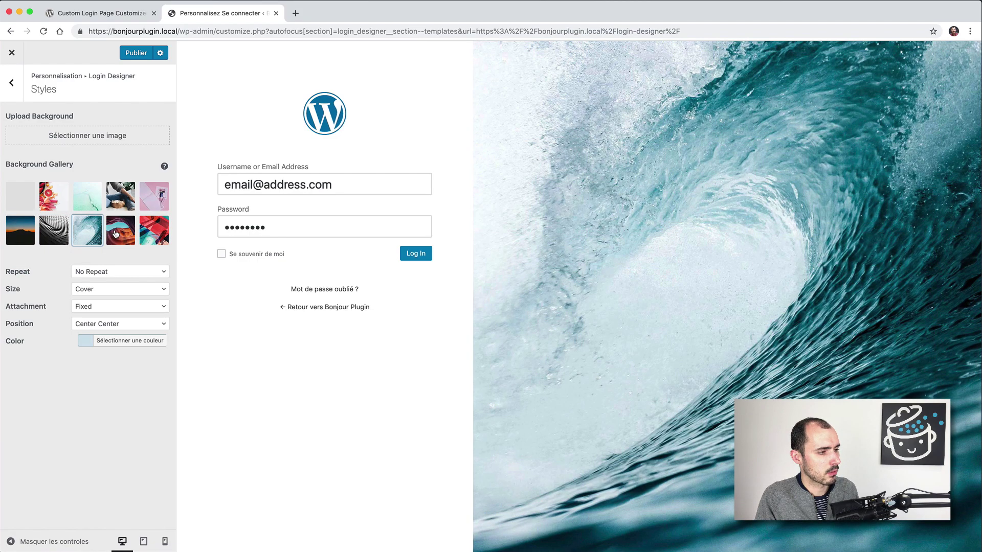
click(115, 234)
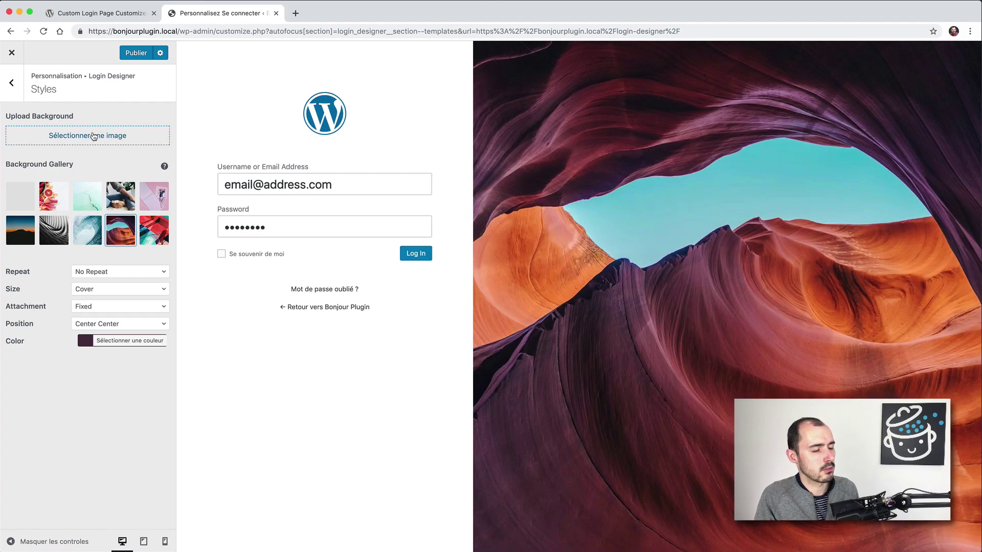
Step: Replace the login page background with the aerial beach photo from the media library
click(94, 136)
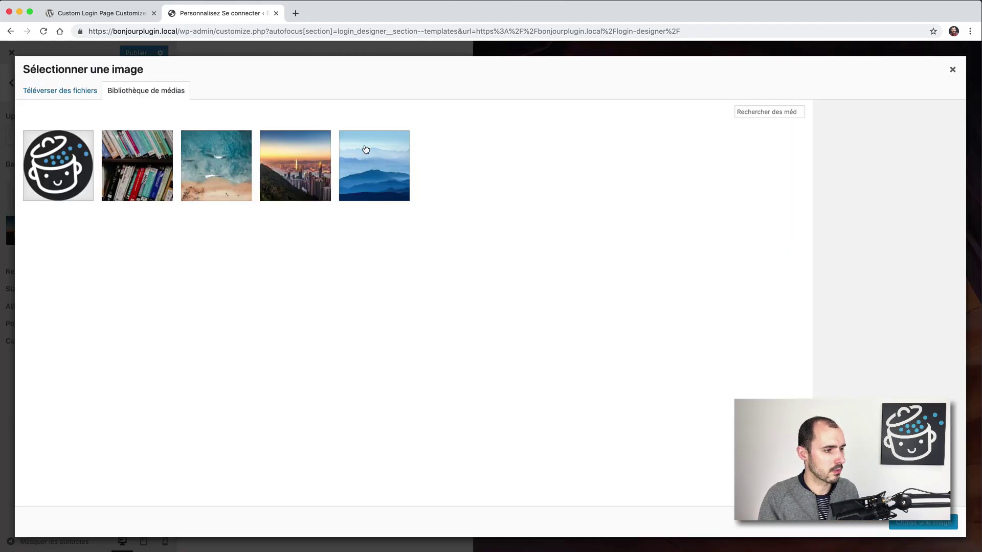
click(310, 171)
click(238, 171)
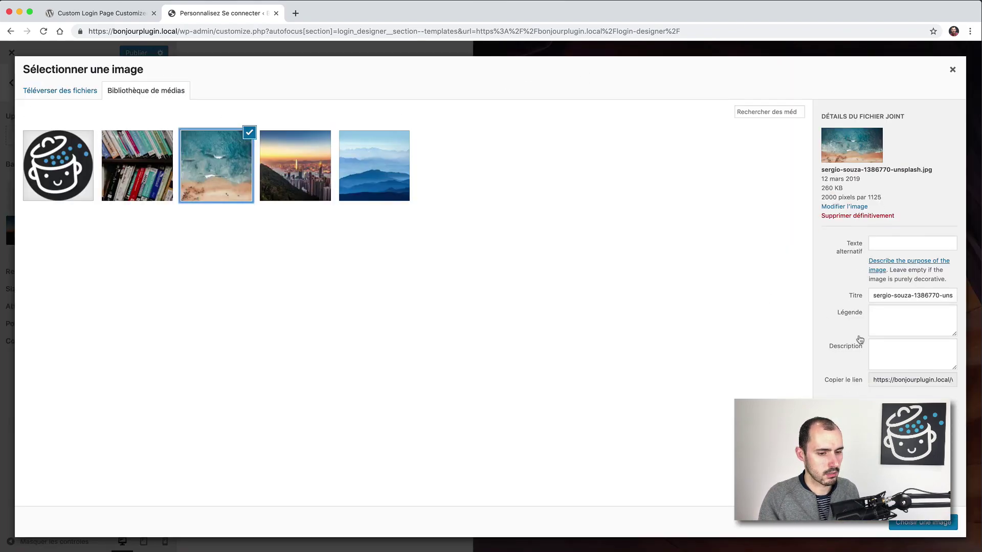
click(901, 525)
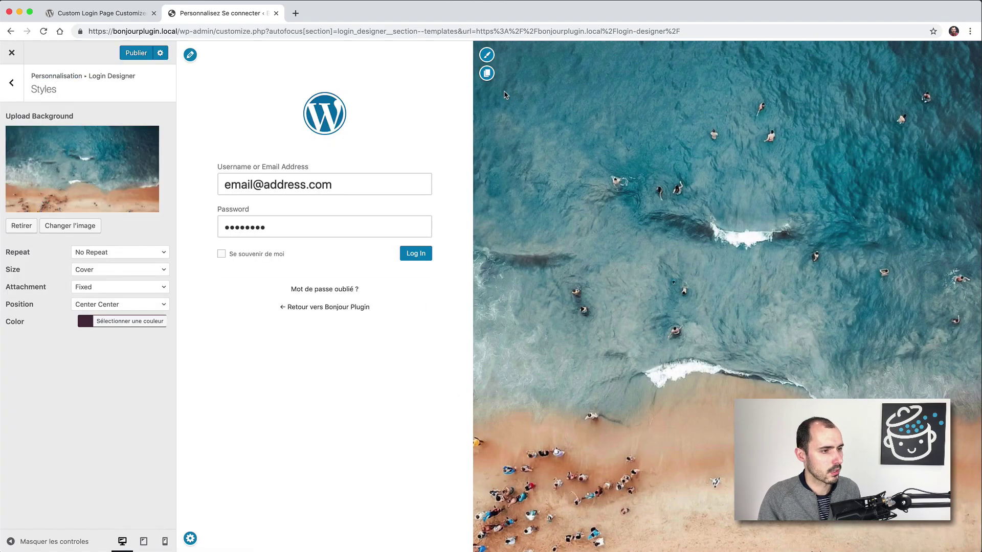
Step: Revisit the template list, return to the background styles and check the Repeat options
click(486, 73)
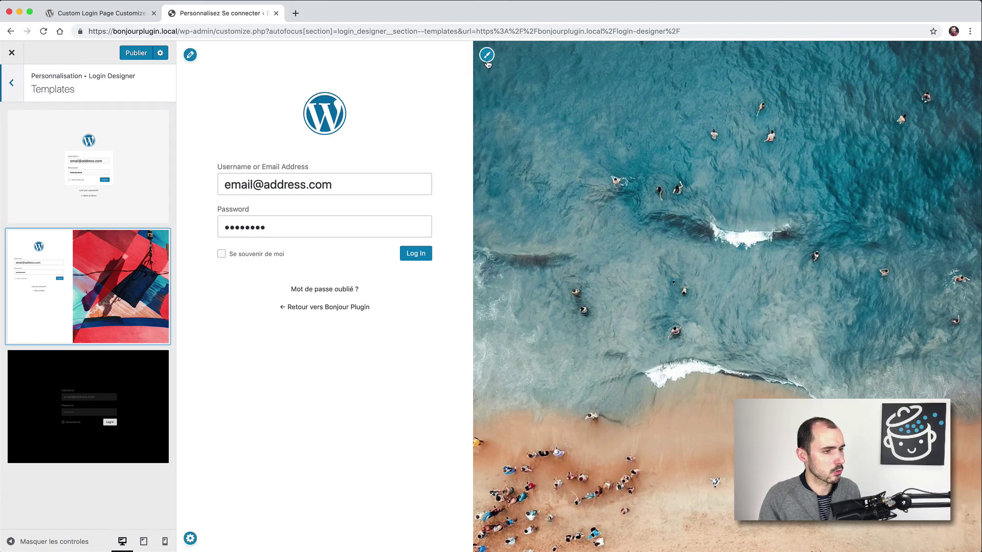
click(486, 56)
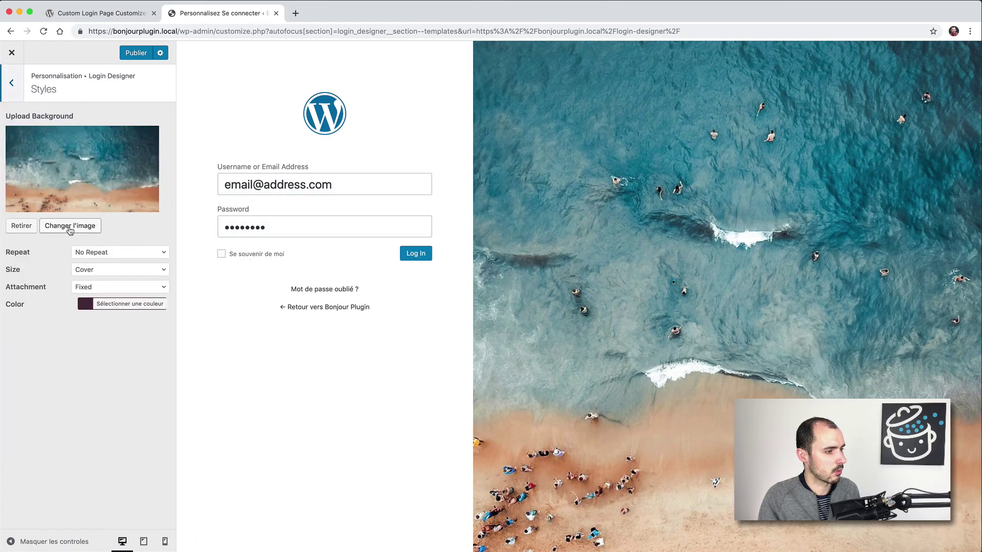
click(97, 253)
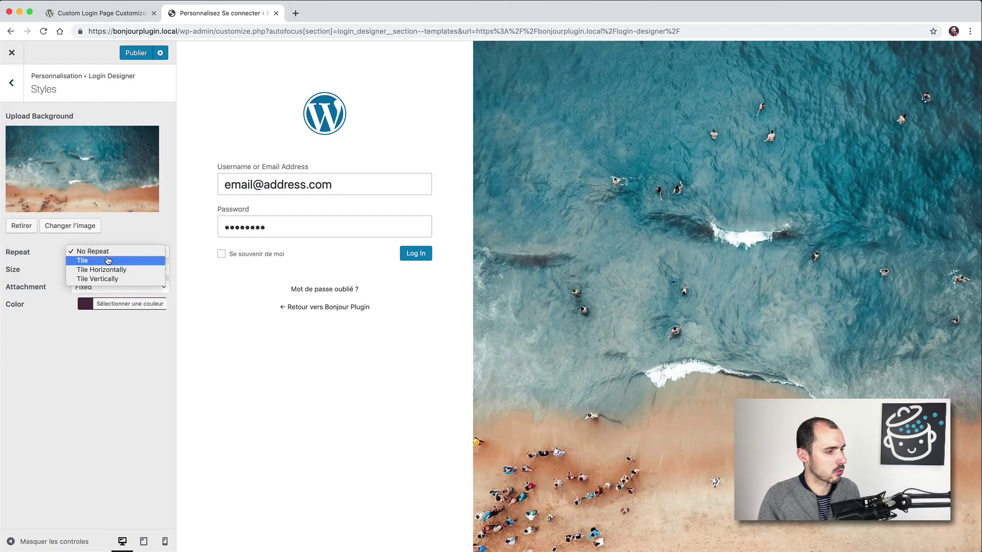
click(118, 240)
Step: Try the Contain size on the beach background, and restore it to Cover
click(102, 270)
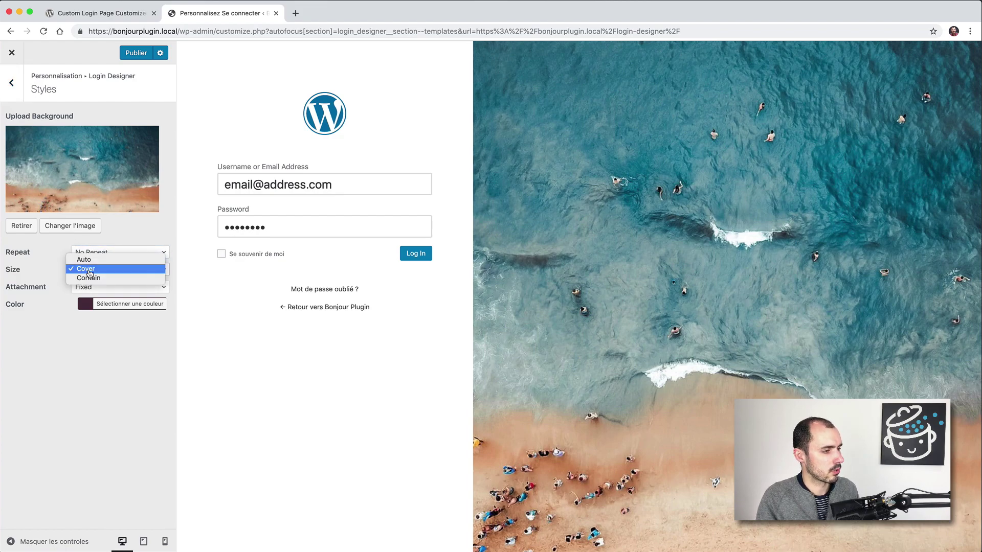
click(100, 278)
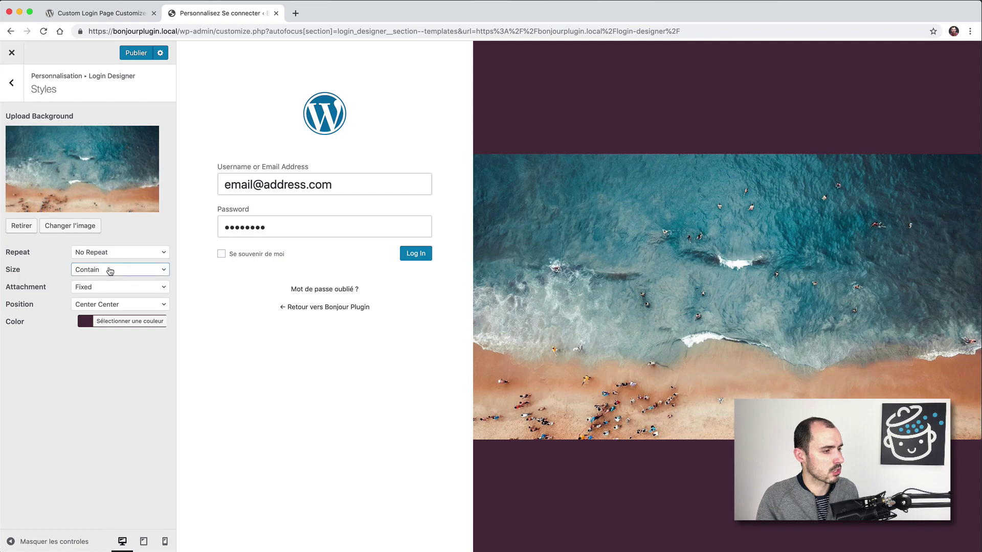
click(110, 269)
click(124, 259)
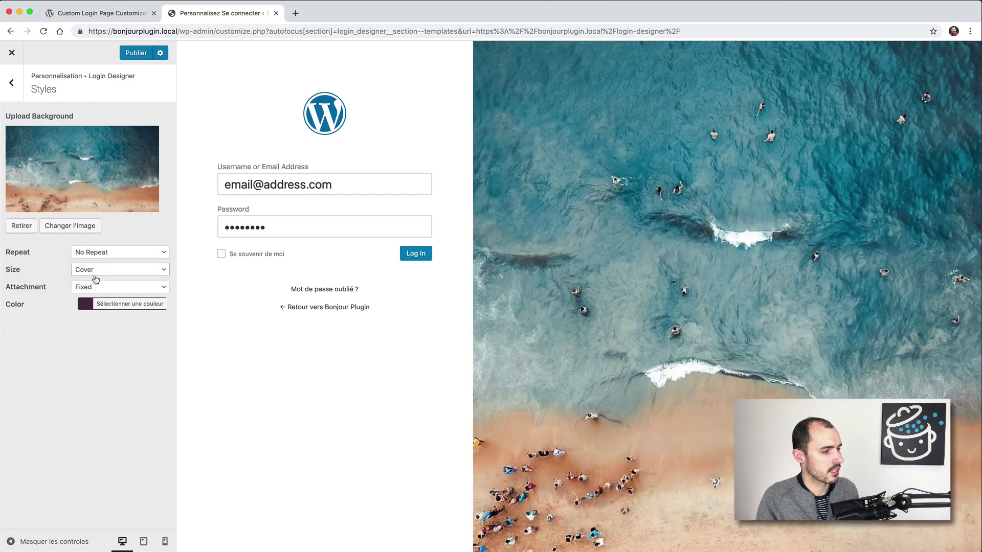
Step: Try the Scroll attachment on the beach background, and restore it to Fixed
click(90, 289)
click(117, 295)
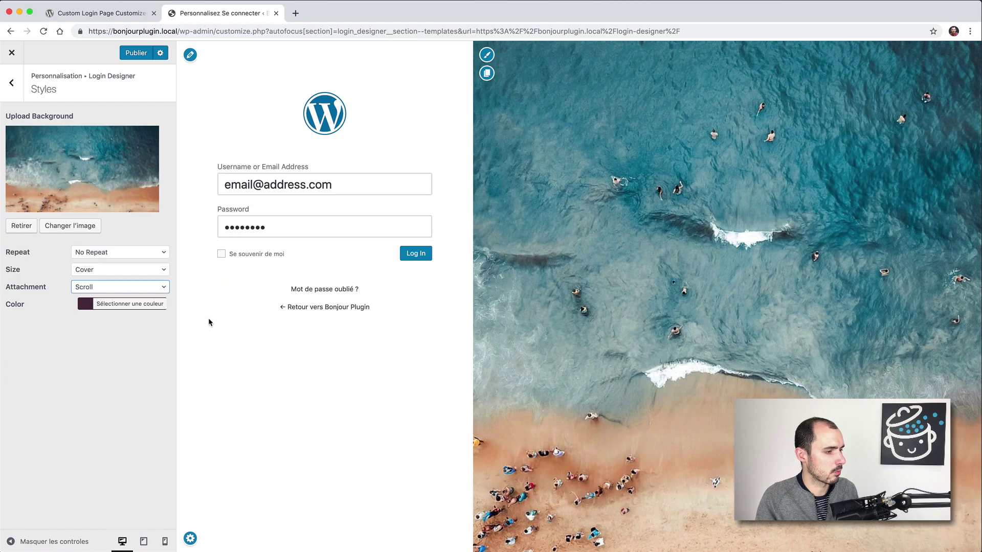
click(145, 289)
click(90, 279)
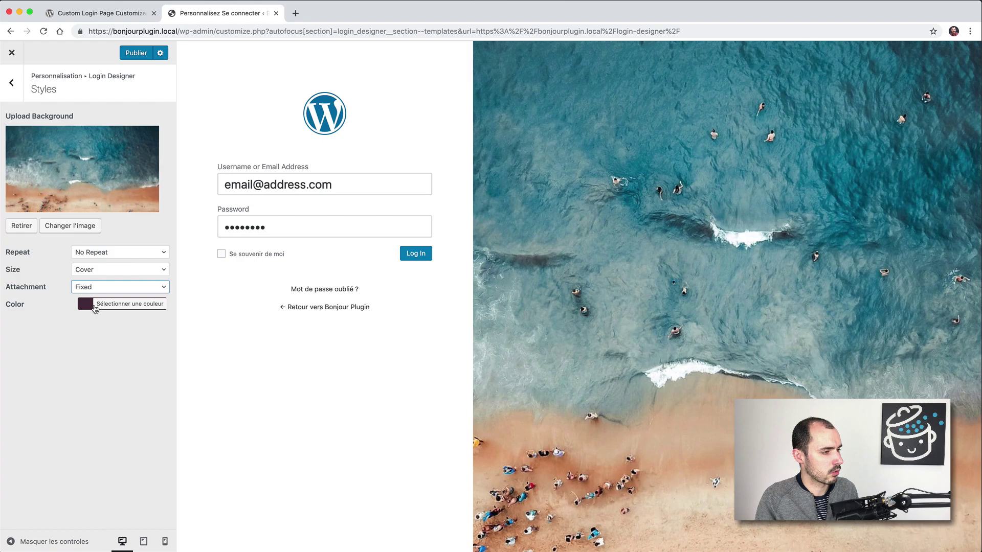
Step: Open the login form's styles, try mid-grey, red (#dd3333) and black backgrounds, and give the form a light grey background
click(12, 83)
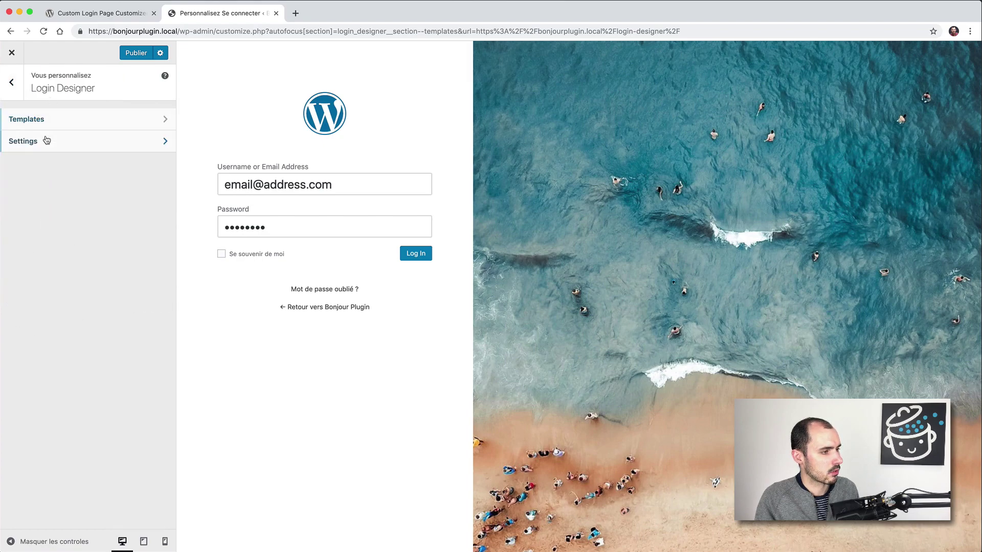
click(191, 57)
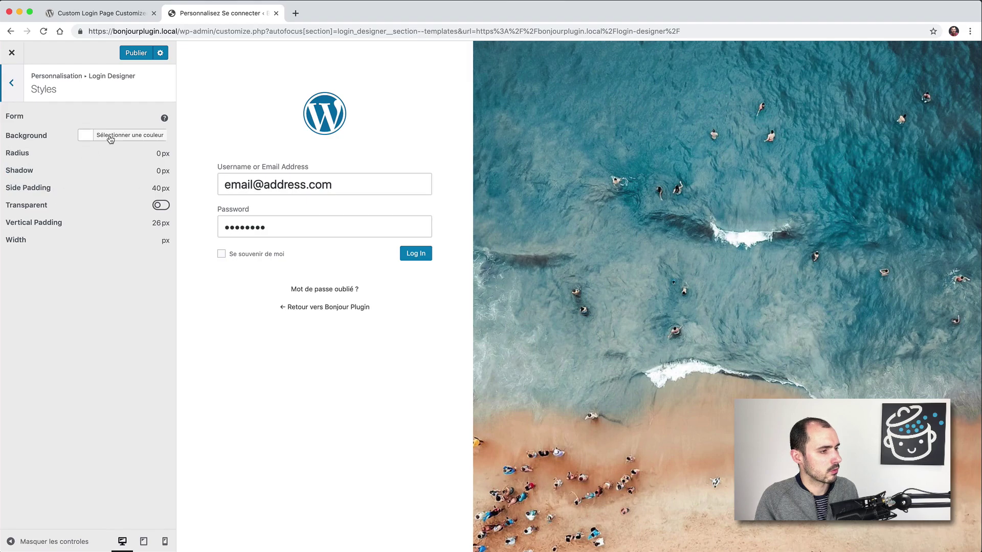
click(110, 137)
click(10, 163)
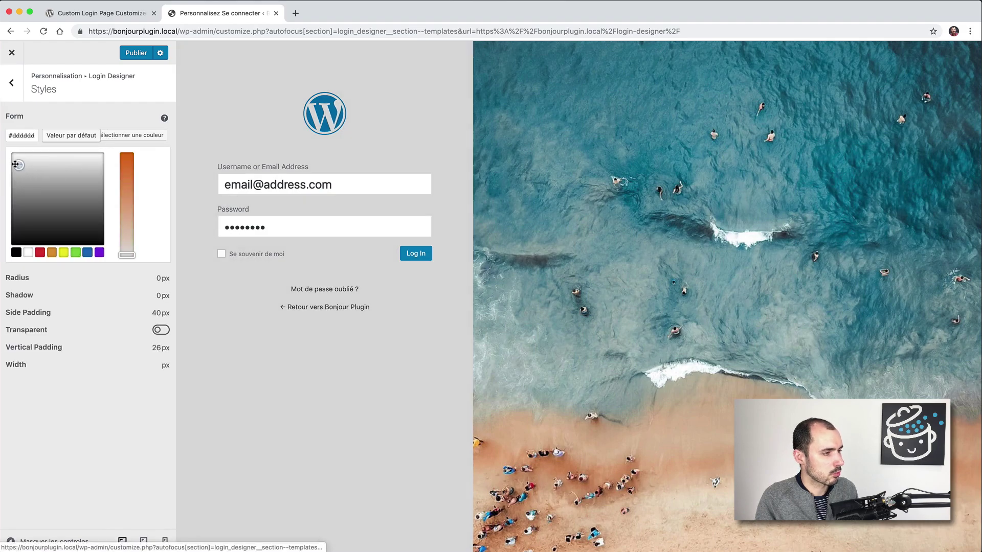
click(27, 163)
click(58, 200)
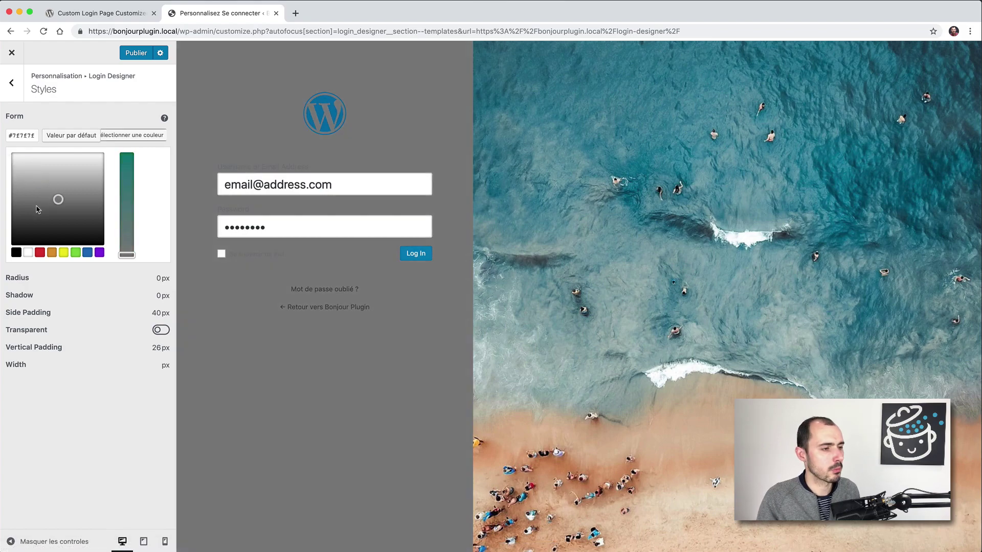
click(40, 253)
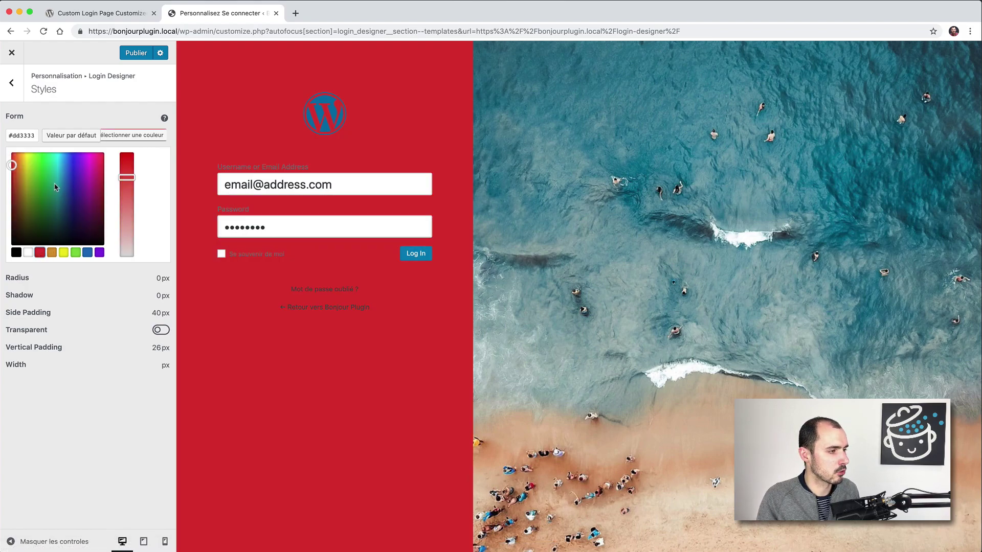
click(17, 253)
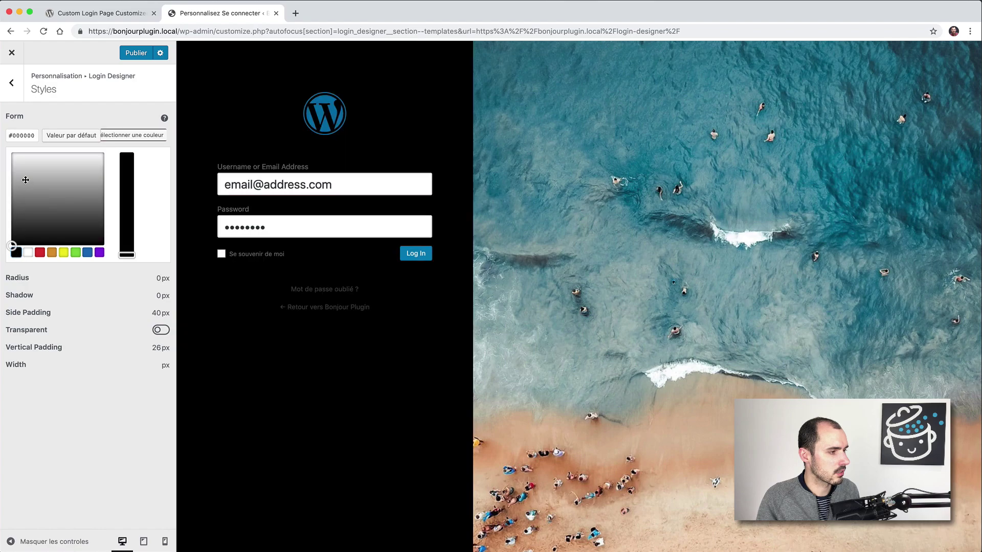
drag(26, 180, 7, 157)
click(7, 159)
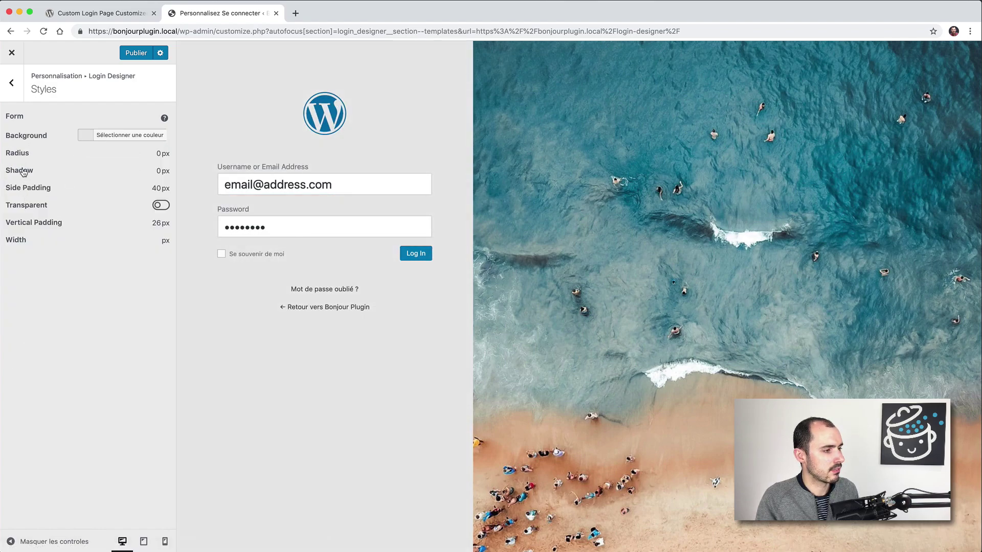
Step: Set the login form's shadow to 11 px
mouse_move(31, 176)
drag(27, 175, 26, 155)
mouse_move(42, 174)
mouse_move(33, 157)
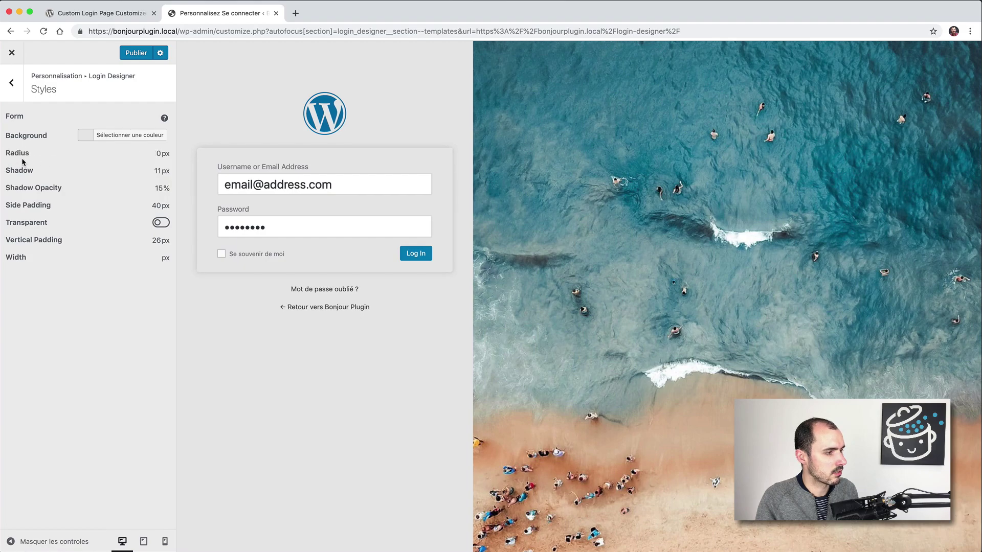
Step: Turn on the login form's transparency to preview it, and turn it back off
mouse_move(33, 210)
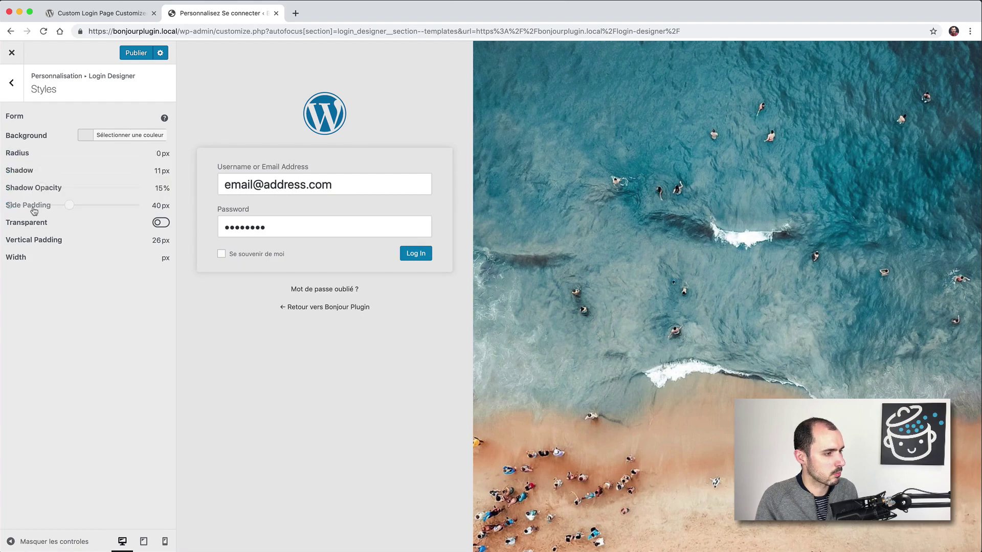
click(159, 224)
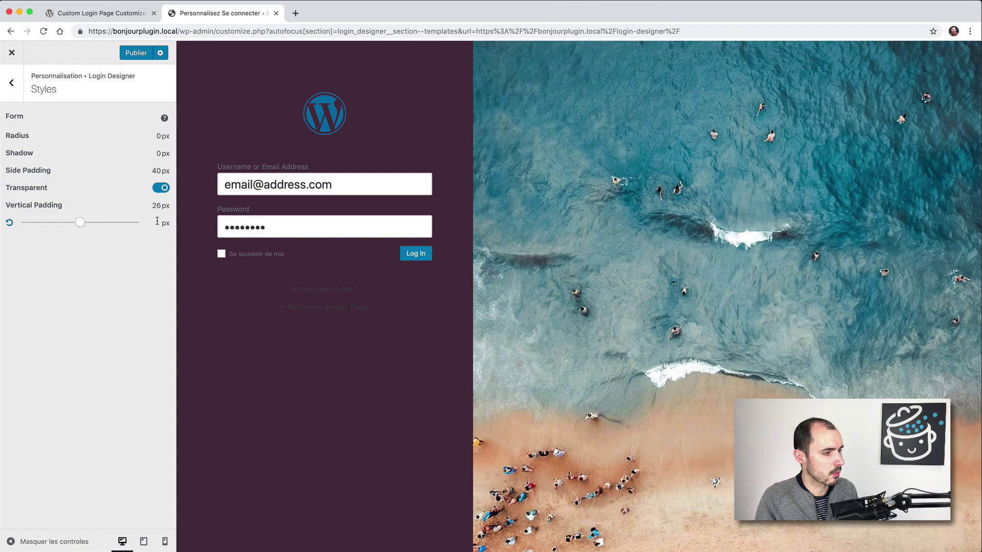
click(159, 189)
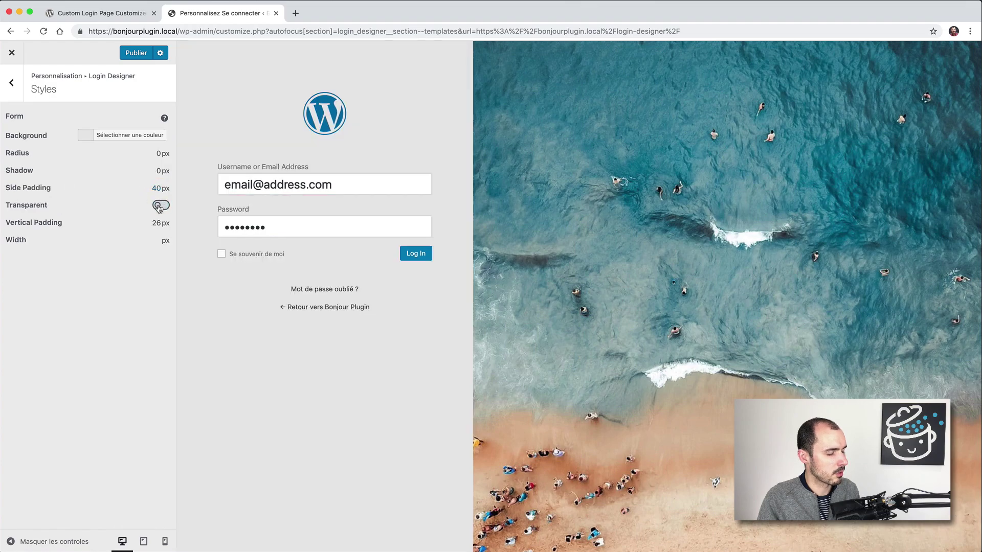
Step: Set the login form's width to 456 px and its vertical padding to 52 px
mouse_move(79, 243)
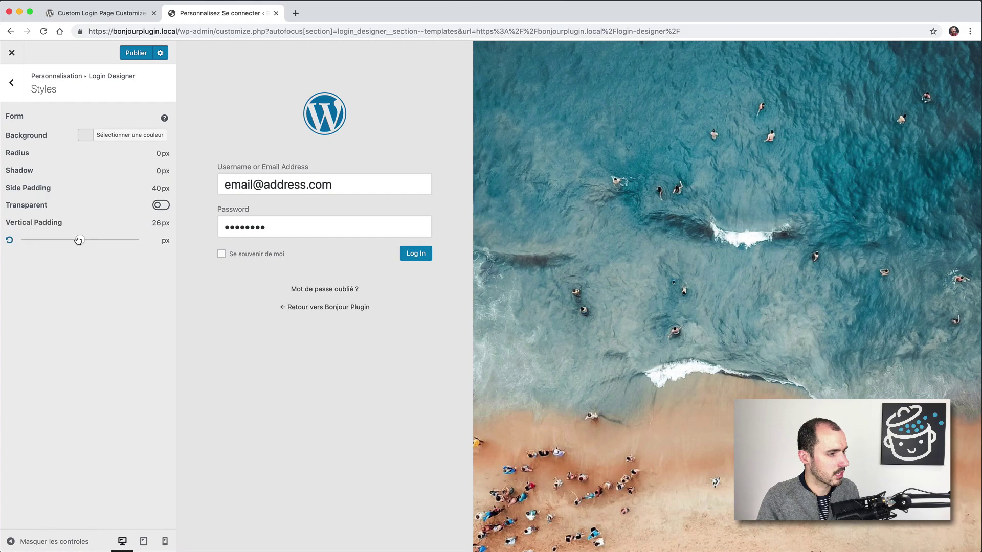
mouse_move(75, 238)
mouse_down()
mouse_move(29, 243)
mouse_move(85, 241)
mouse_move(61, 245)
mouse_up()
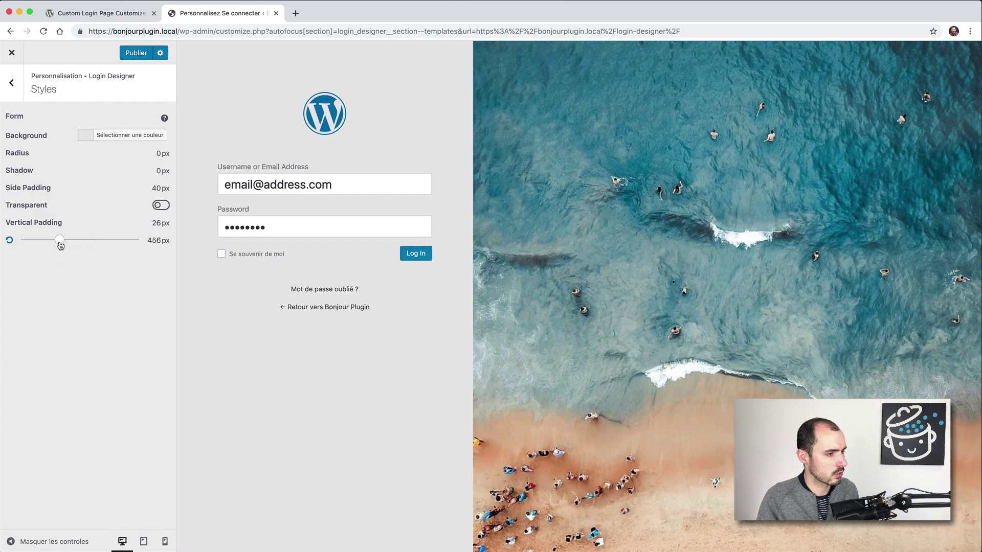
mouse_move(47, 225)
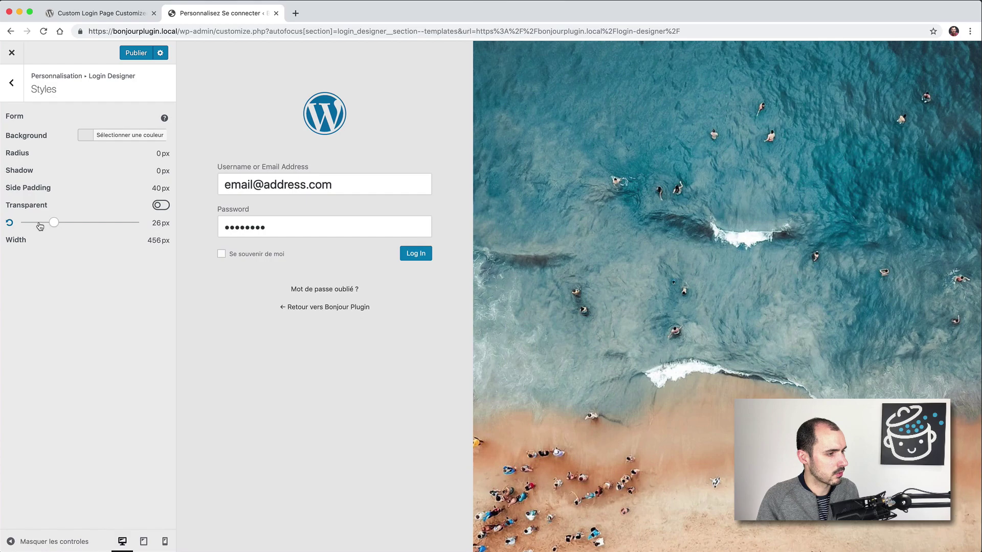
drag(53, 222, 87, 222)
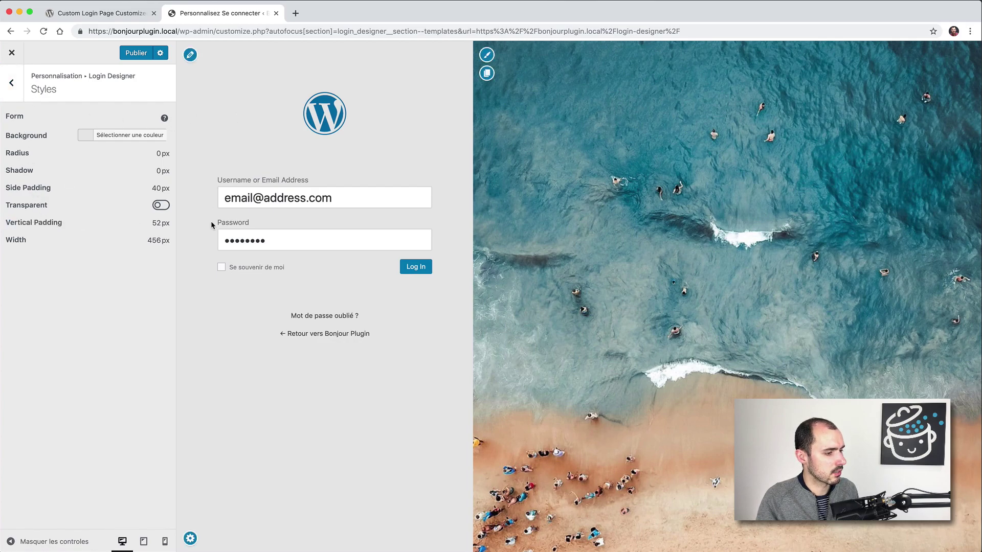
Step: Turn on the Login Designer branding in the settings to preview it, turn it back off, and leave the settings
click(197, 541)
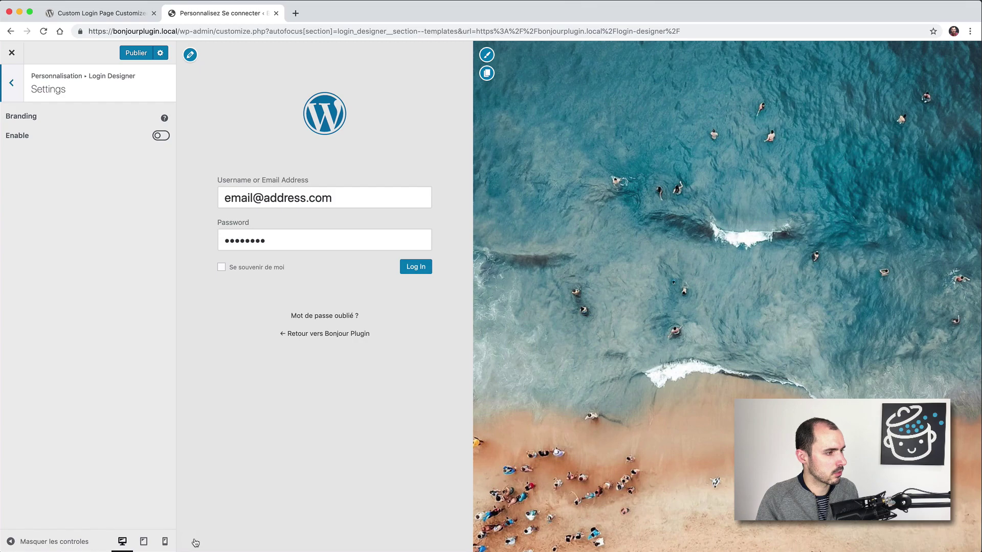
click(160, 136)
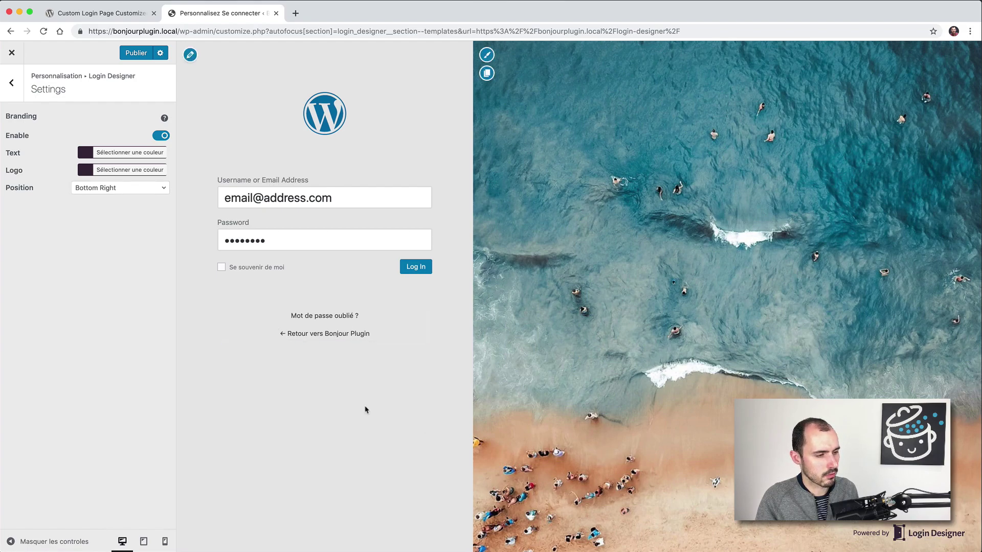
click(160, 136)
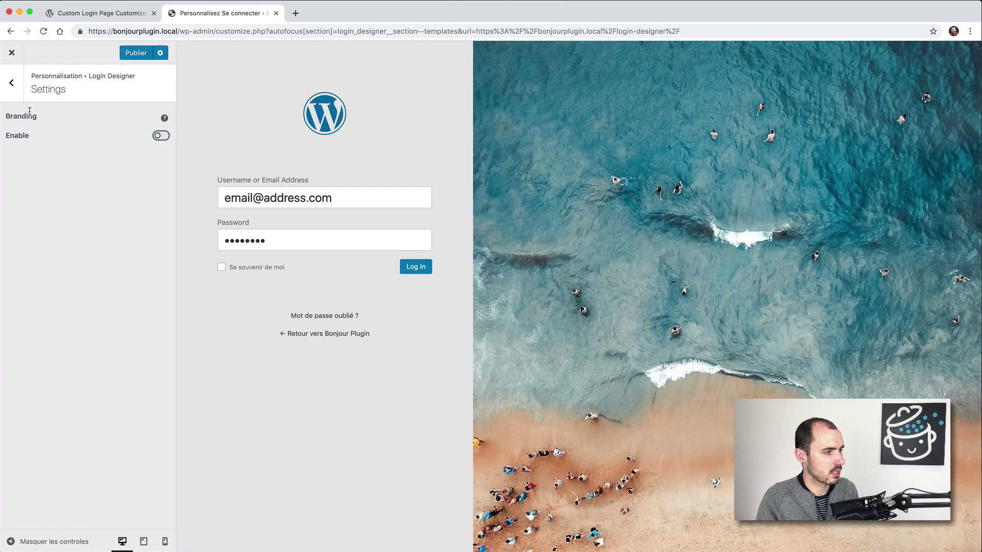
click(12, 97)
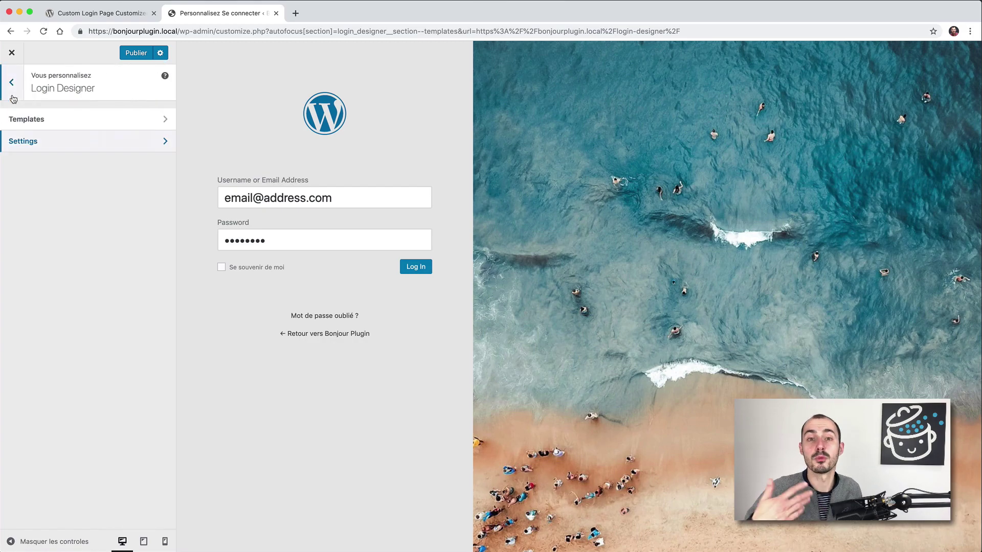
Step: Replace the login page logo with WPMarmite.png from the media library, and view the pages offered for the logo's URL
click(323, 122)
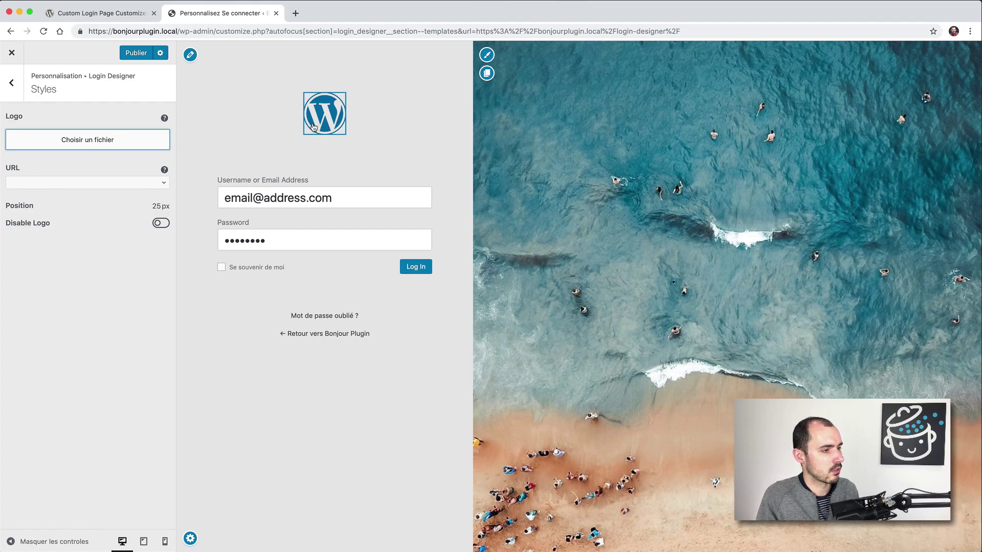
click(92, 147)
click(81, 161)
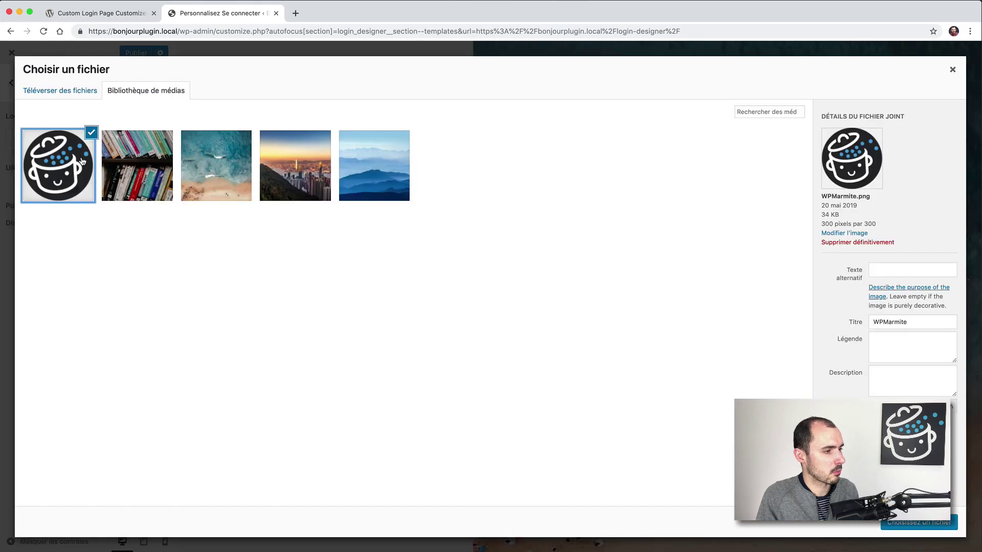
click(896, 522)
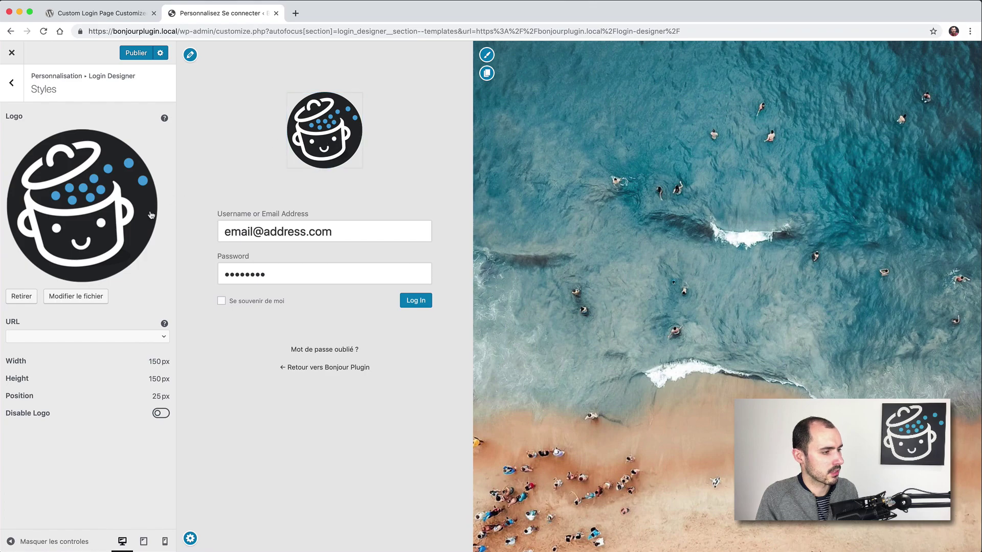
click(39, 337)
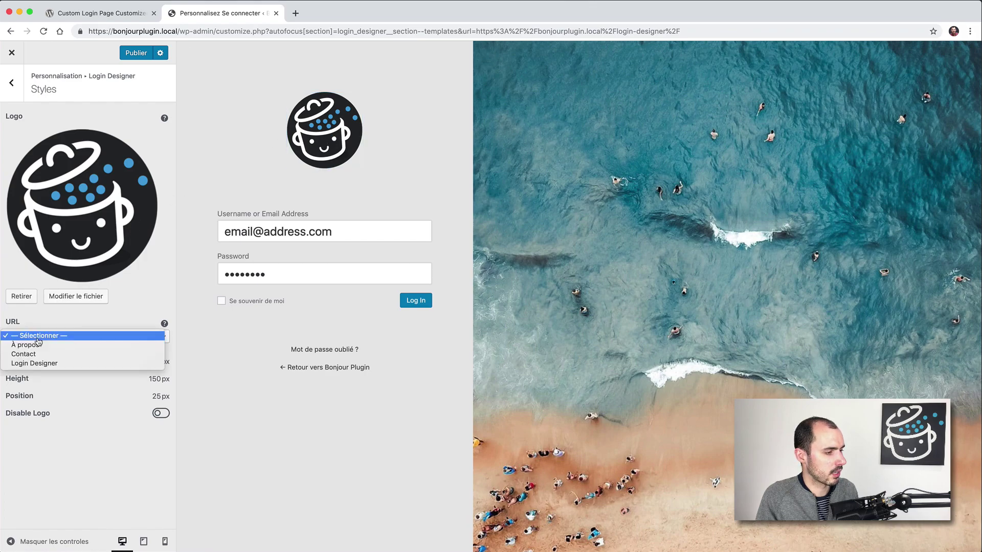
click(69, 323)
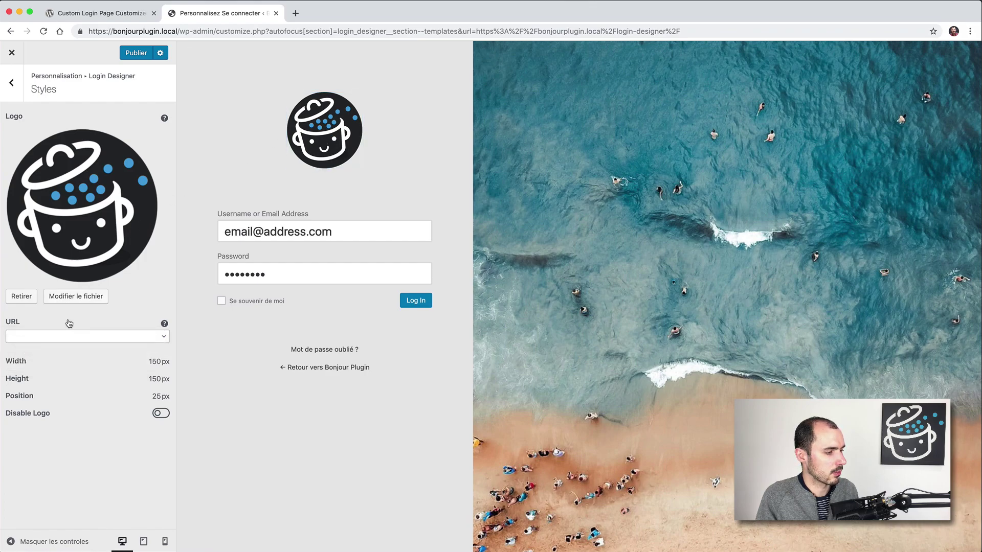
Step: Set the logo's width and height to 130 px each, and its position to 16 px
mouse_move(63, 363)
mouse_down()
mouse_move(78, 362)
mouse_move(64, 362)
mouse_up()
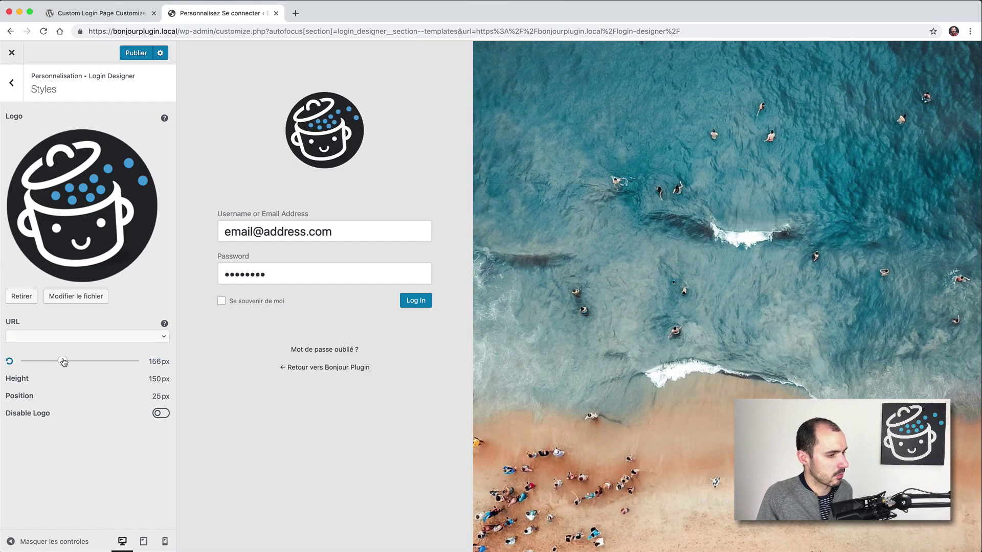
drag(62, 362, 56, 367)
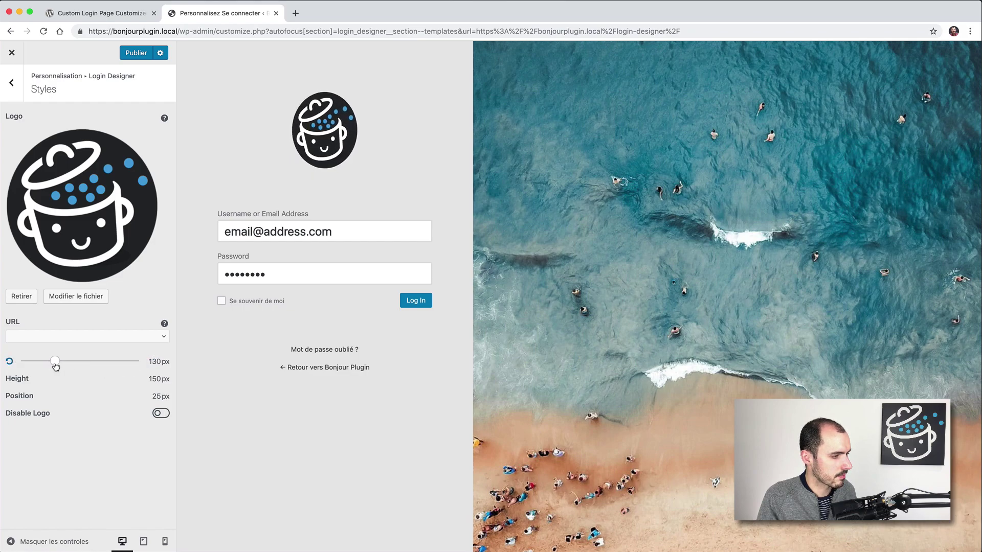
mouse_move(71, 380)
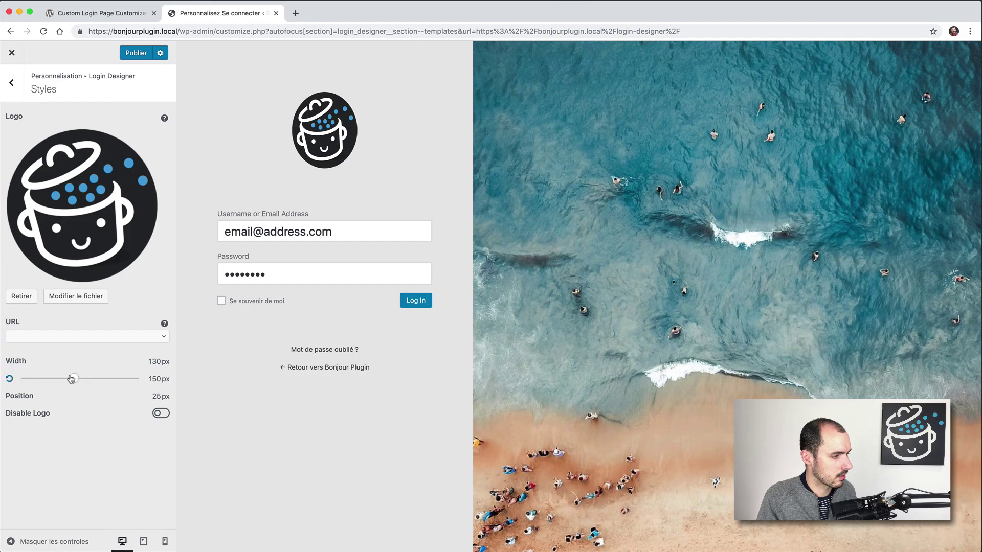
drag(75, 379, 66, 381)
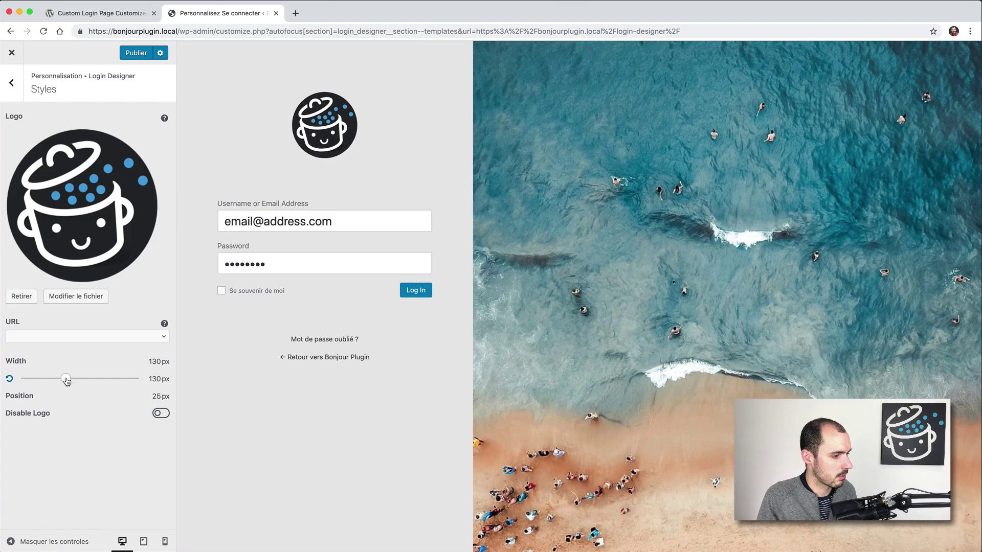
mouse_move(53, 400)
mouse_move(53, 400)
mouse_down()
mouse_move(61, 401)
mouse_move(45, 402)
mouse_up()
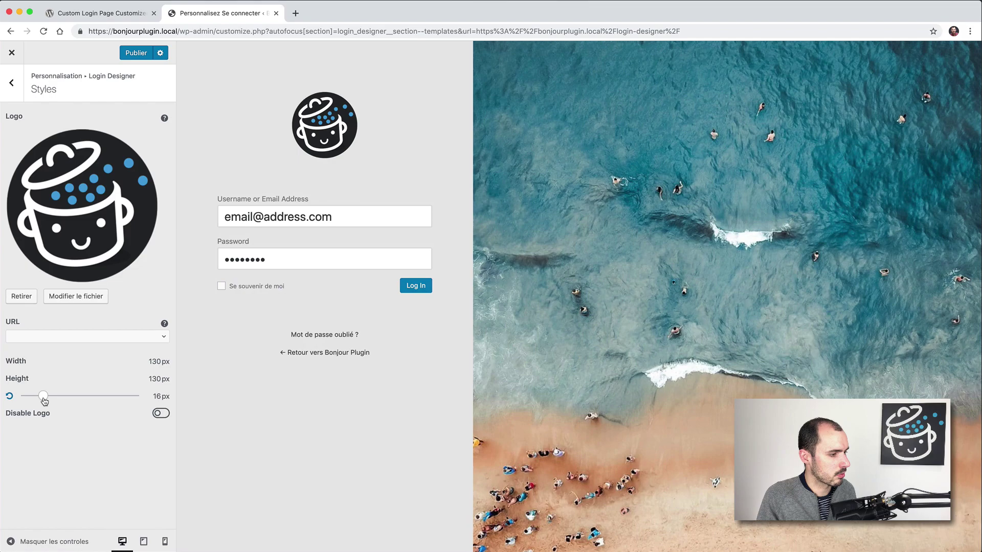
Step: Disable the logo to preview the login page without it, and turn it back on
click(156, 415)
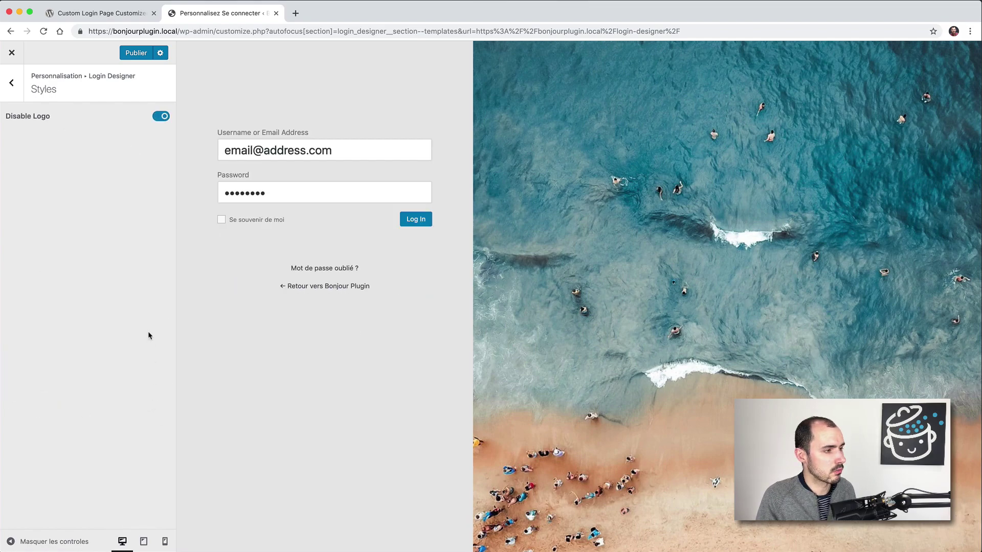
click(156, 121)
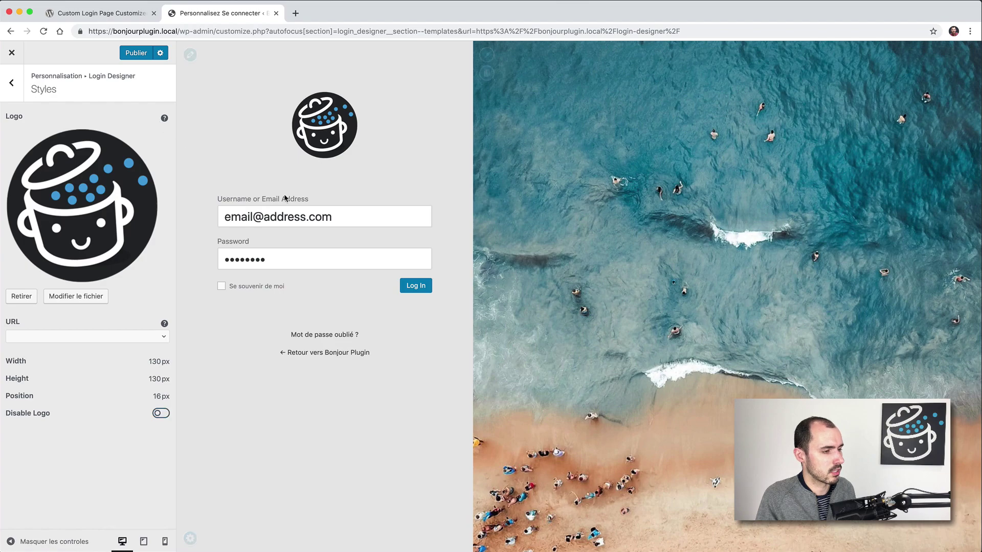
Step: Open the login fields' styles, try a light grey background, and give the fields an off-white background
click(260, 349)
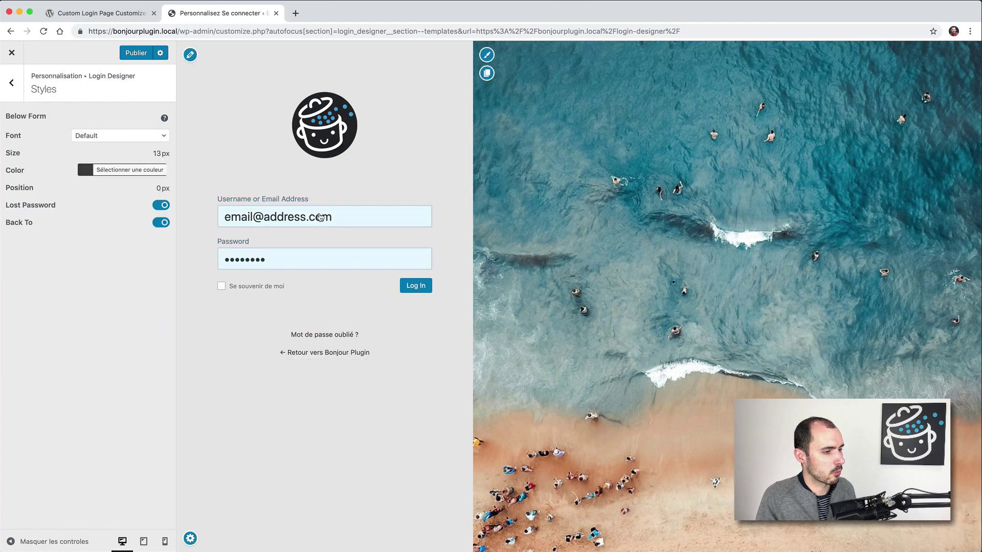
click(303, 229)
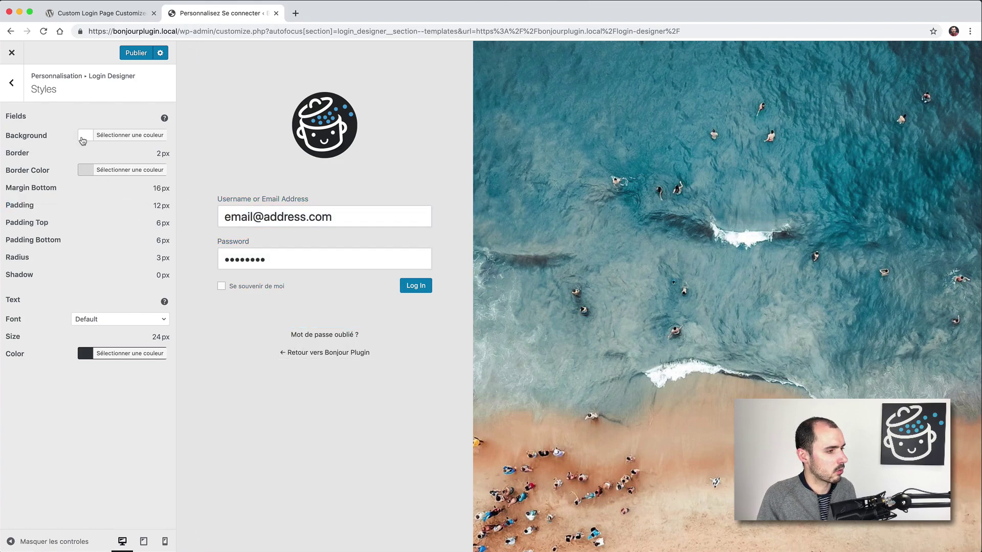
click(99, 137)
click(47, 177)
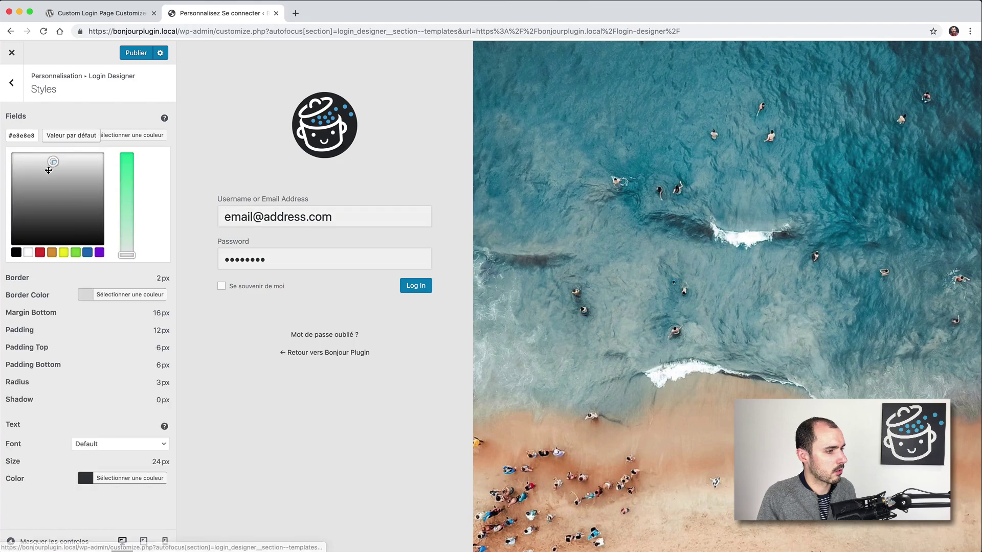
mouse_move(48, 178)
mouse_down()
mouse_move(30, 156)
mouse_move(10, 151)
mouse_up()
click(78, 138)
click(104, 117)
Step: Set the fields' bottom margin to 27 px, padding to 14 px and top padding to 3 px
mouse_move(99, 159)
mouse_move(66, 190)
drag(57, 189, 31, 225)
mouse_move(67, 203)
mouse_move(59, 223)
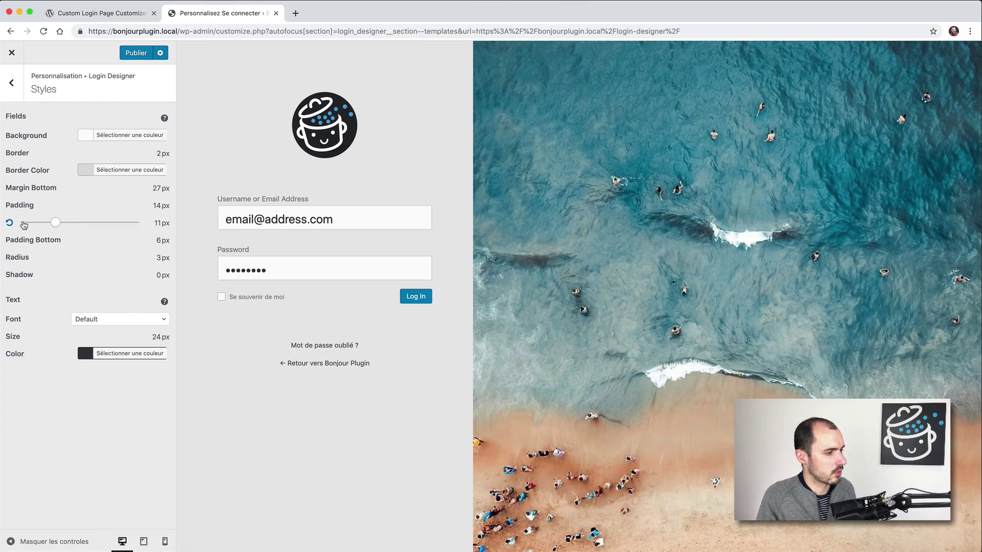
mouse_move(38, 249)
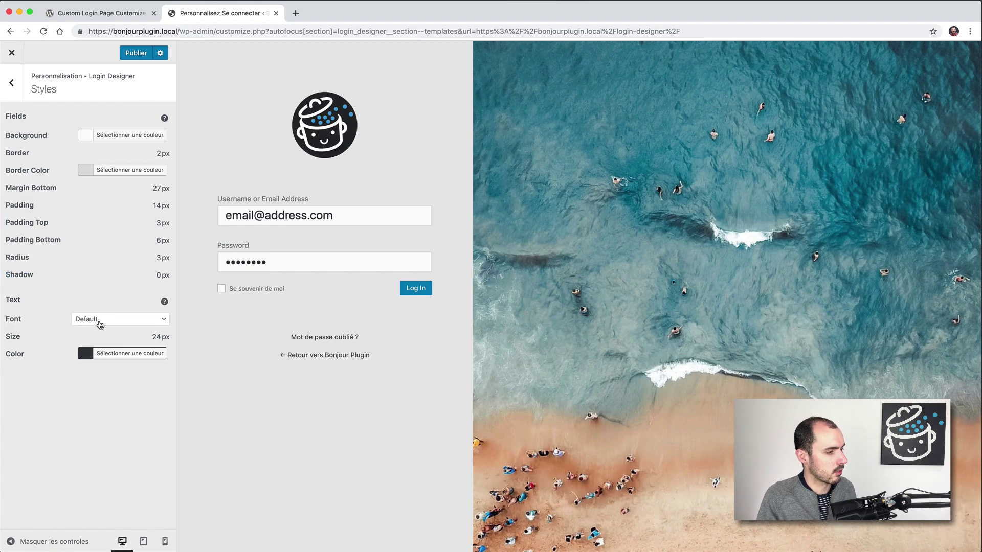
Step: Browse the fonts for the field text, try a text size of 27 px, and reset the size to 24 px
click(109, 320)
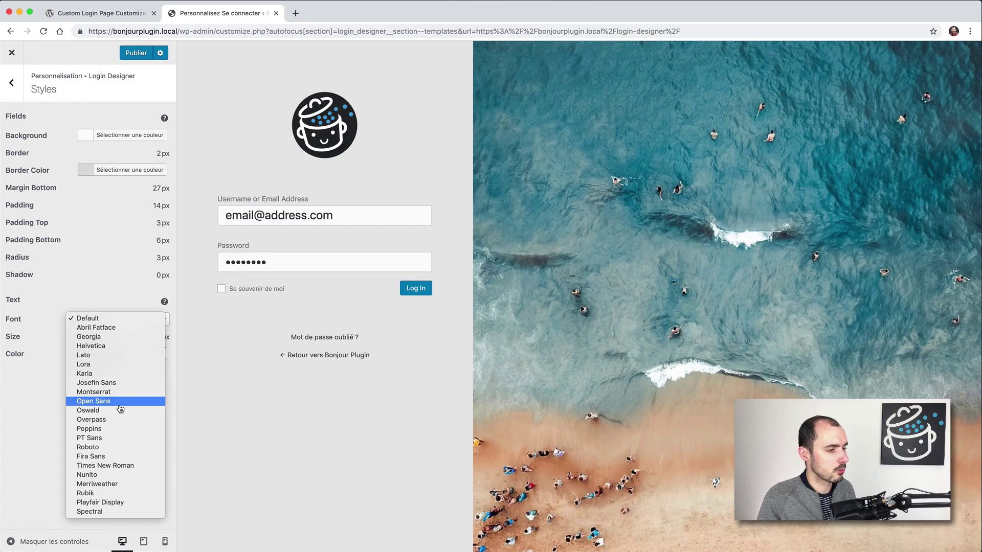
click(36, 410)
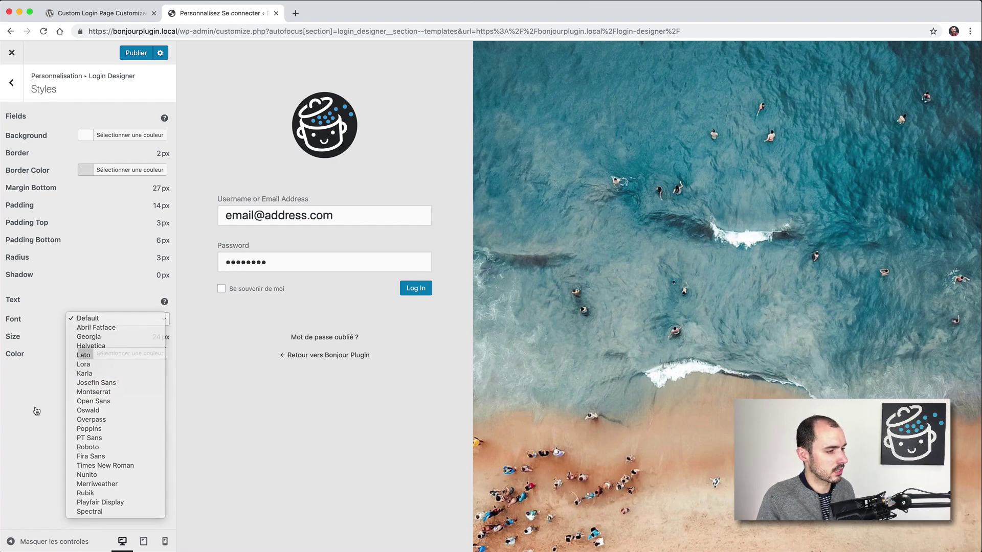
mouse_move(147, 337)
drag(69, 337, 83, 337)
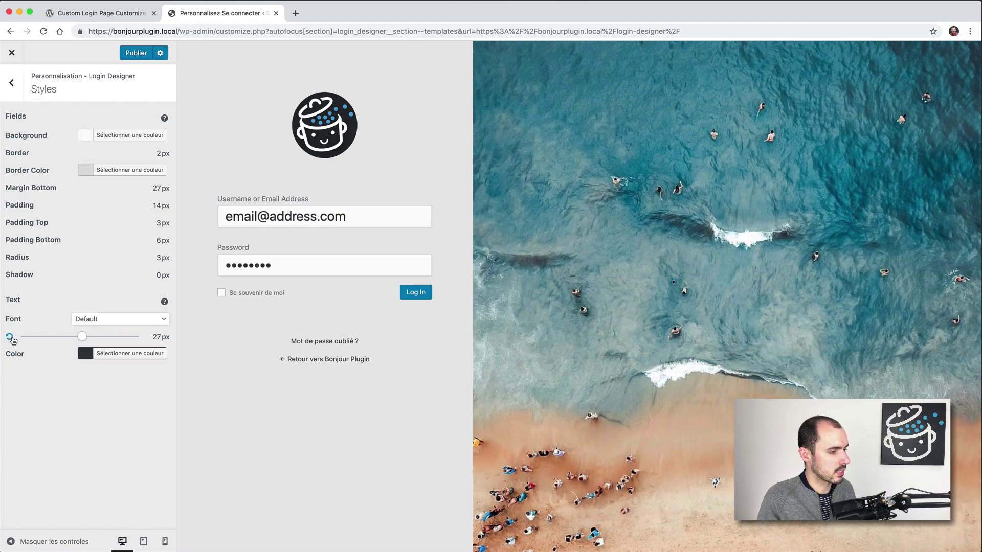
click(9, 337)
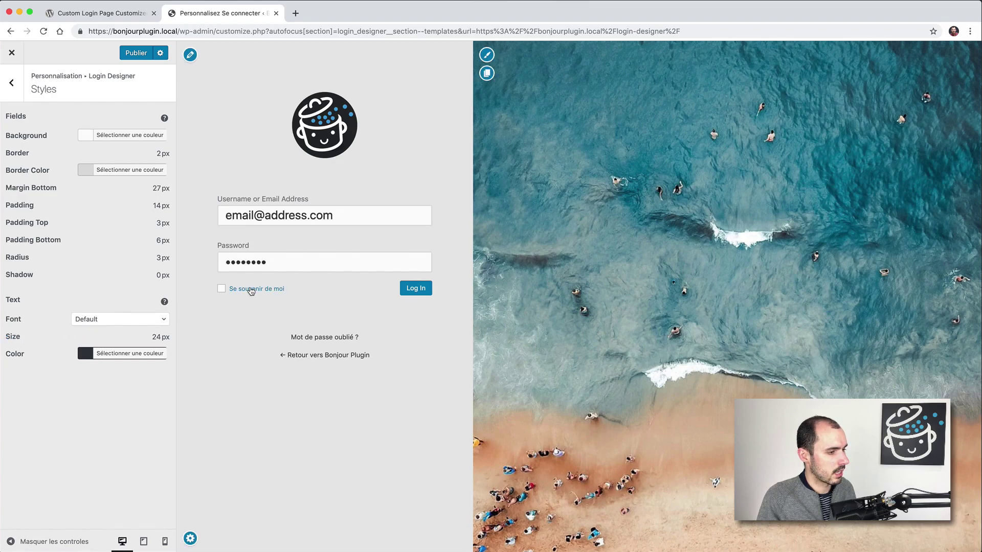
Step: Change the password label to "Mot de passe" and the username label to "Identifiant ou adresse e-mail", keeping the Default label font
click(251, 289)
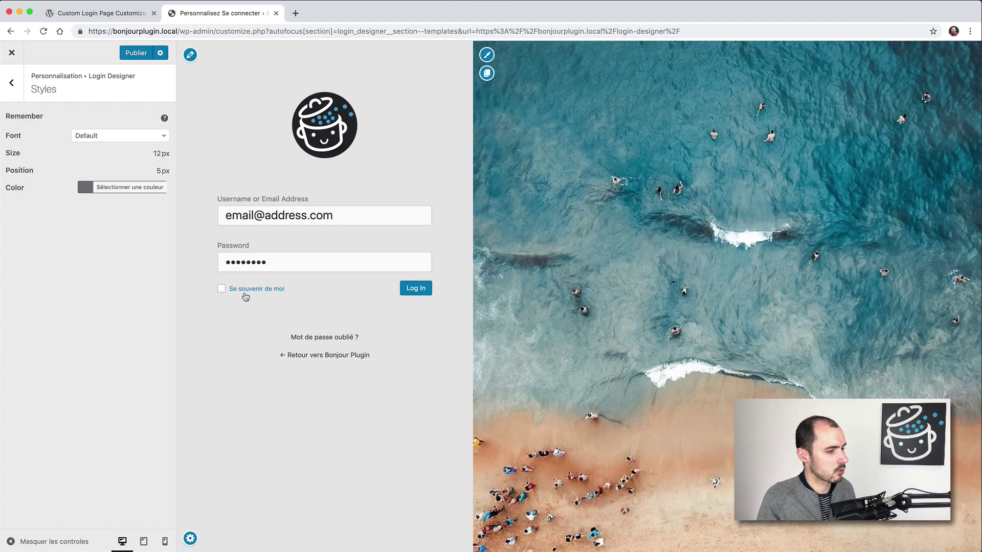
click(235, 251)
double_click(98, 154)
text(Mot de passe)
click(238, 201)
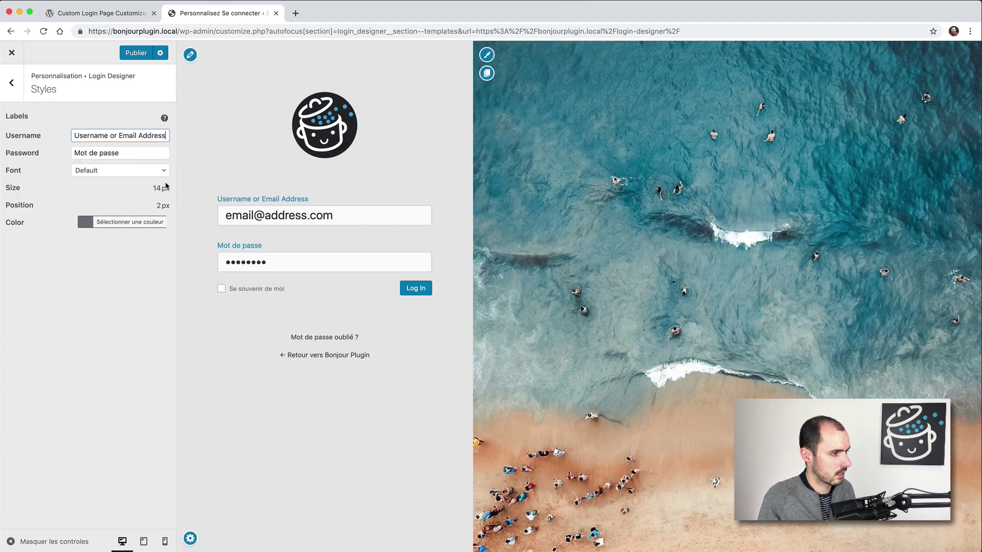
key(super+a)
text(Identifiant ou adresse e-mail)
click(137, 171)
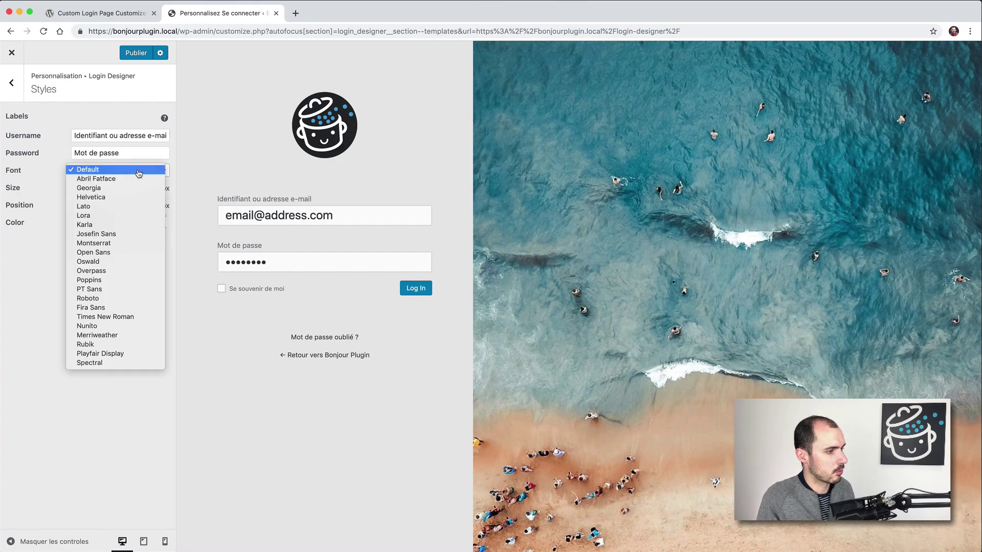
click(139, 173)
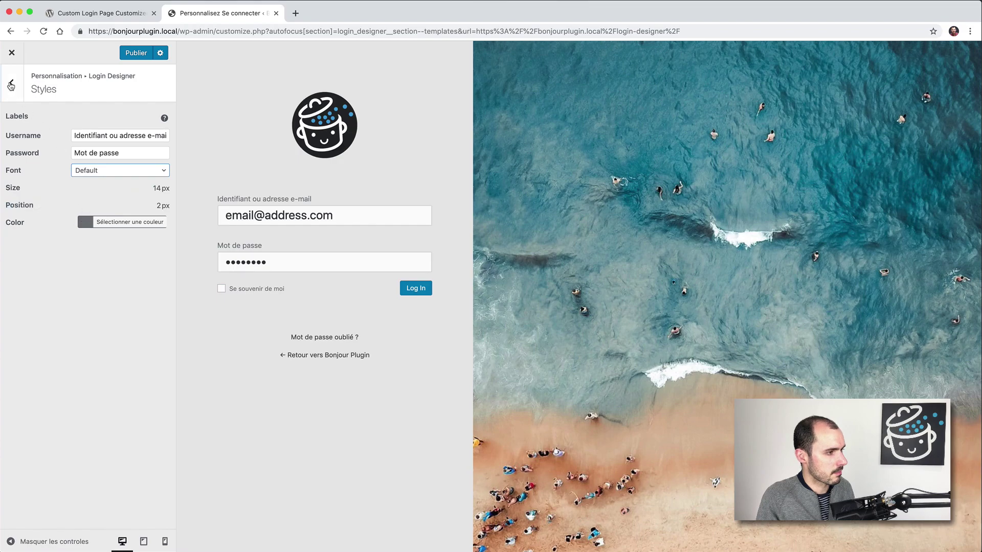
Step: Open the Log In button's styles and look at its background colour choices without changing them
click(11, 83)
click(420, 292)
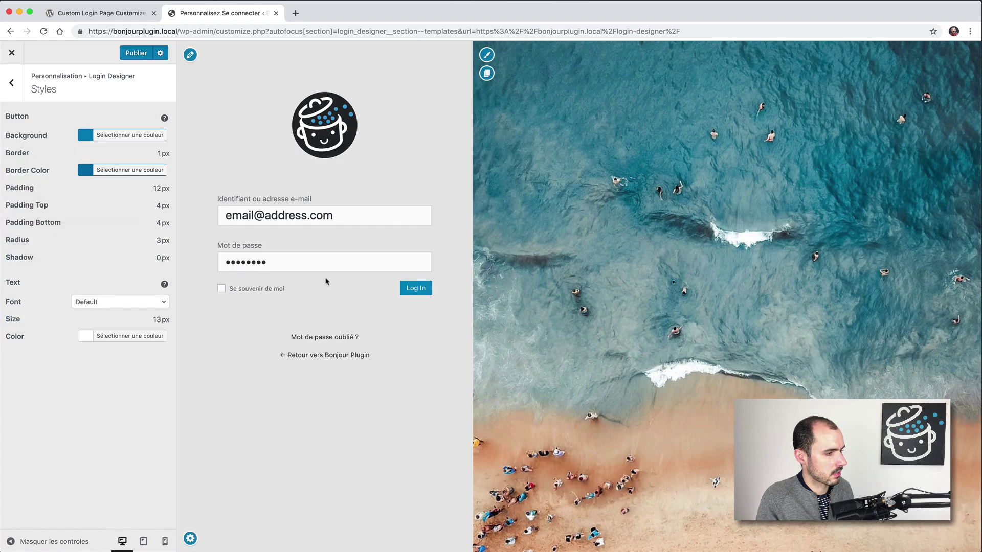
click(109, 135)
click(110, 135)
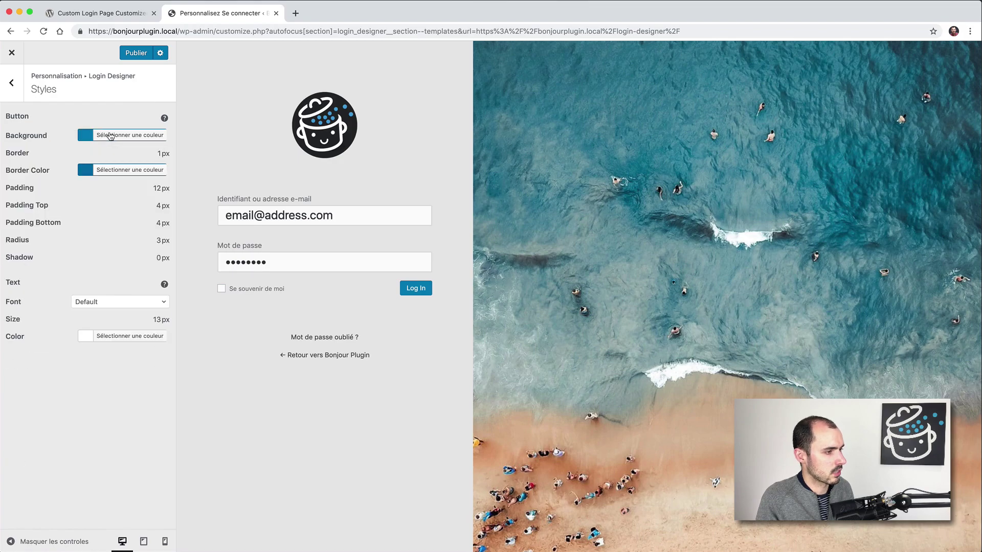
mouse_move(110, 153)
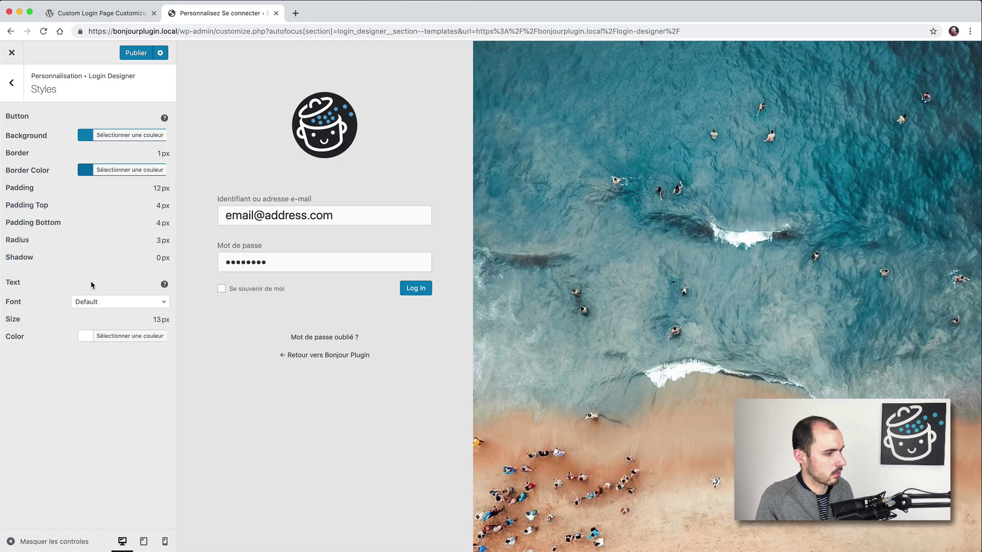
click(93, 302)
click(101, 303)
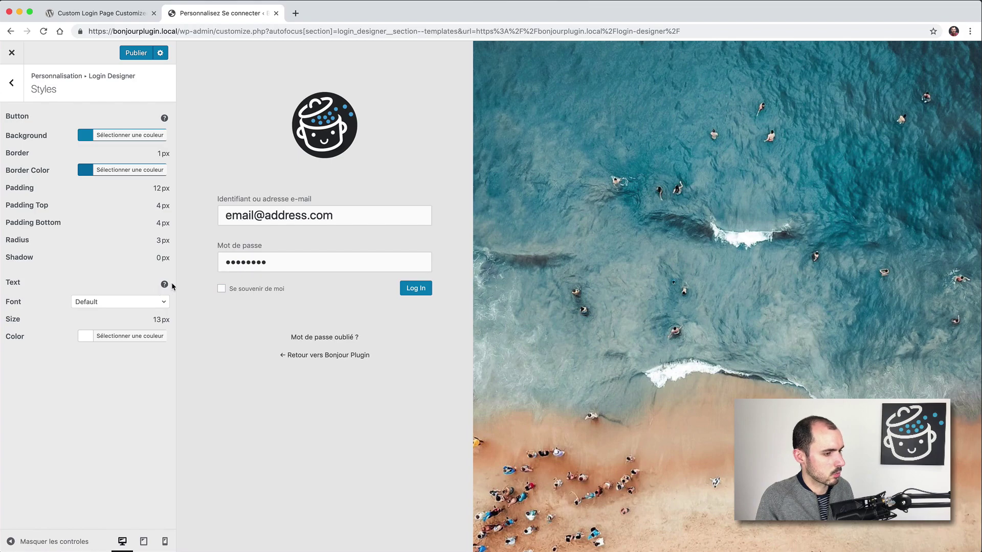
Step: Change the text colour of the links below the login form to a lighter, medium grey
click(276, 351)
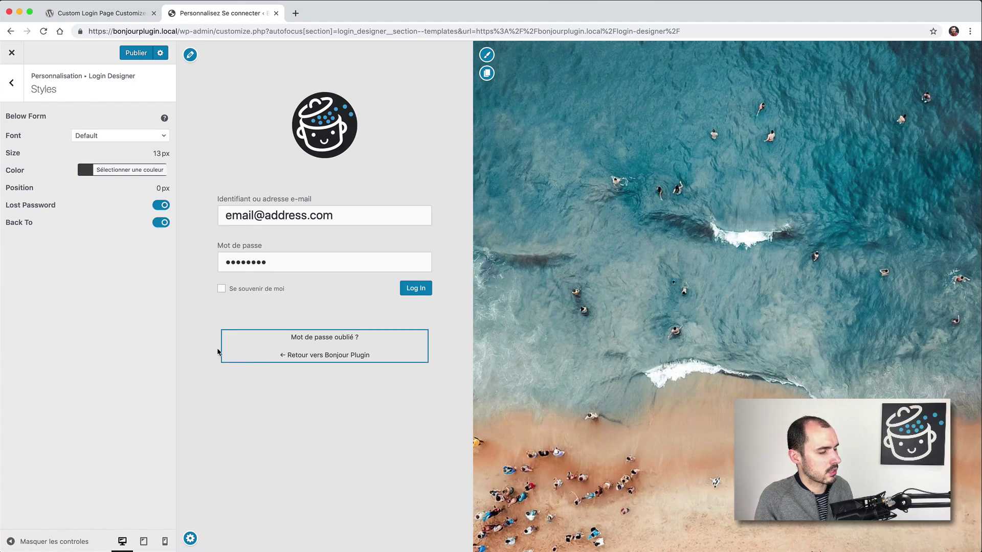
click(128, 169)
drag(50, 220, 13, 240)
click(87, 155)
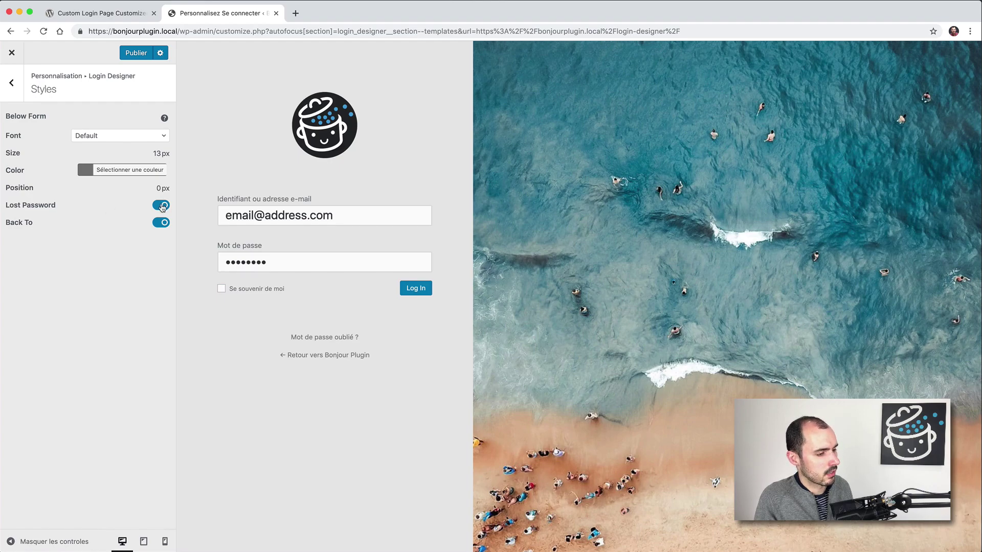
Step: Try hiding the Back To and Lost Password links below the form, switching each one back on
click(161, 223)
click(161, 223)
click(160, 206)
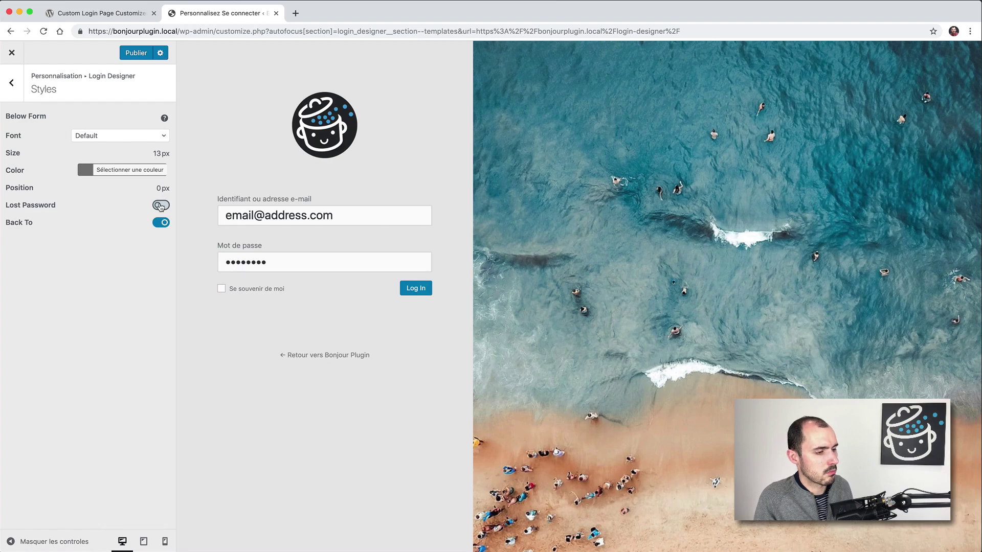
click(160, 206)
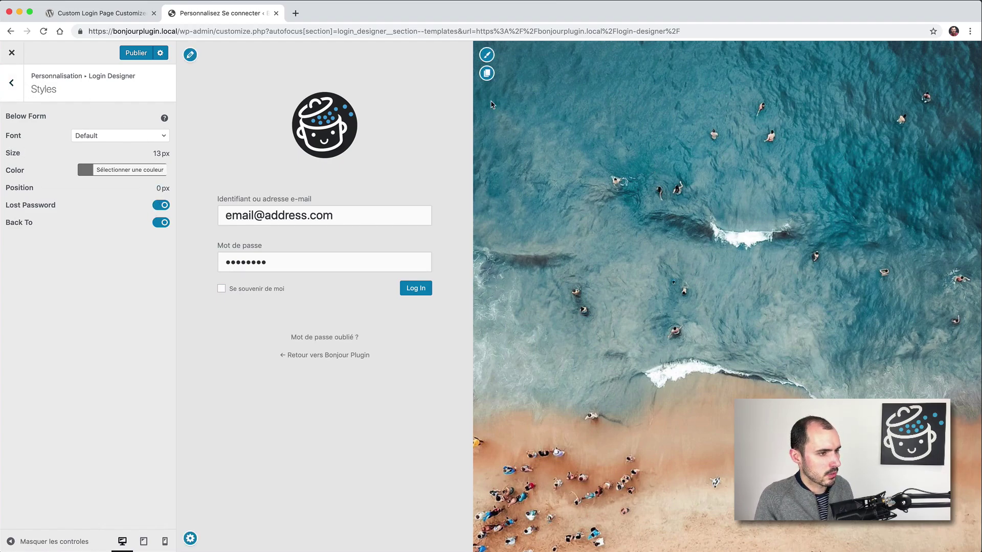
Step: Publish the customized login design and log out of WordPress to view the live login page
click(136, 56)
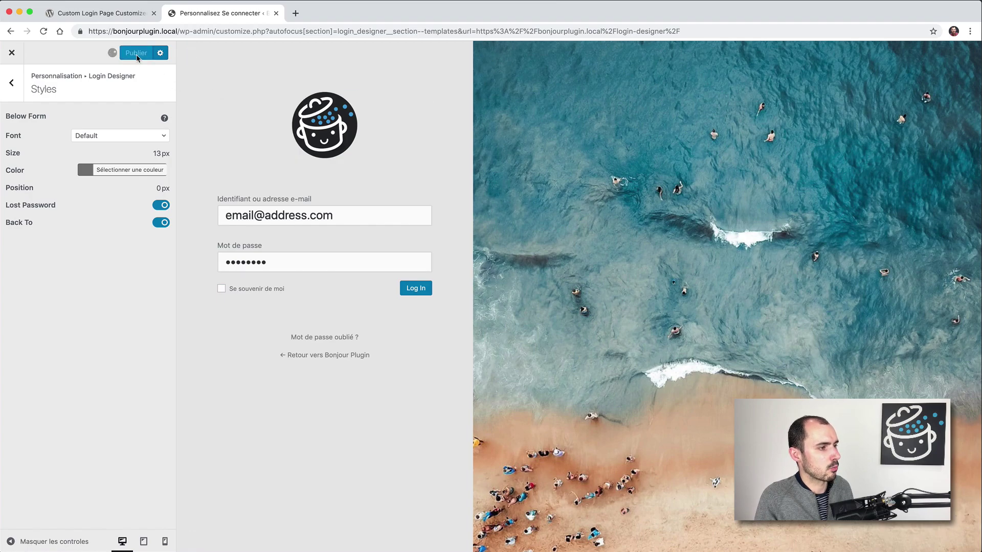
click(16, 60)
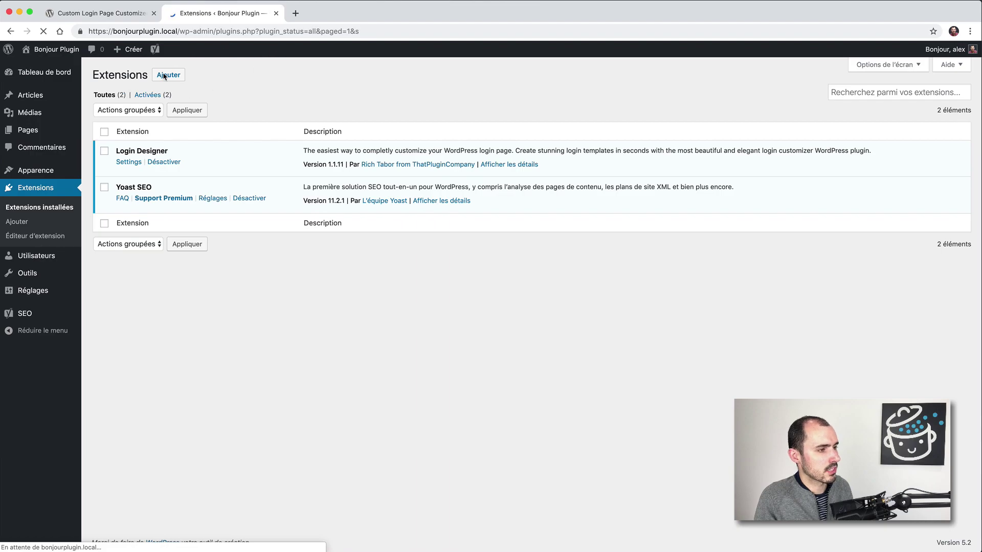
mouse_move(944, 49)
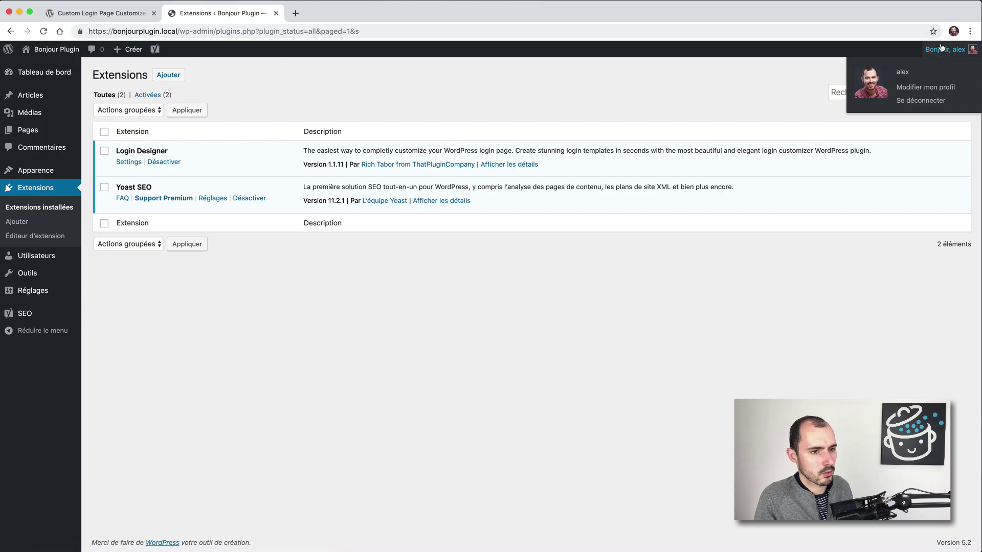
click(914, 101)
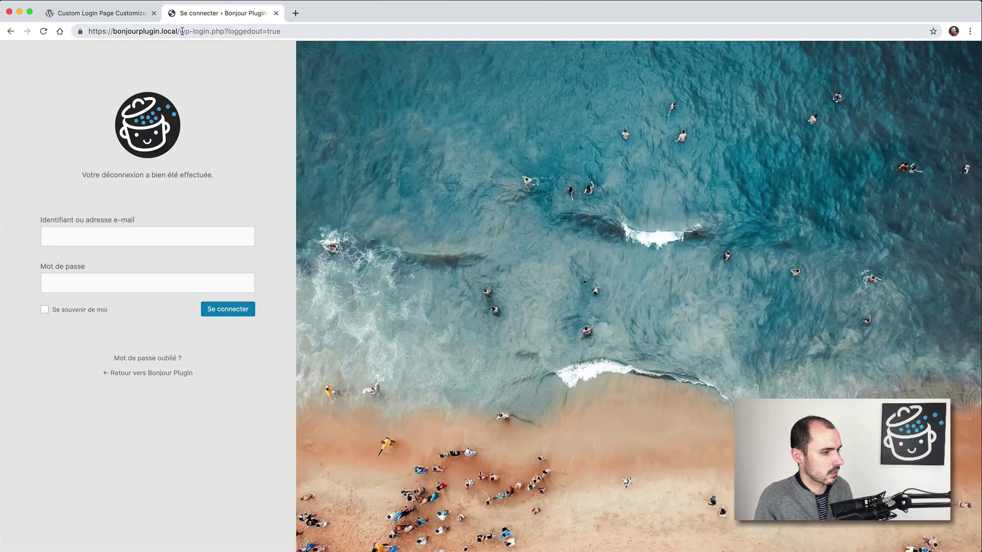